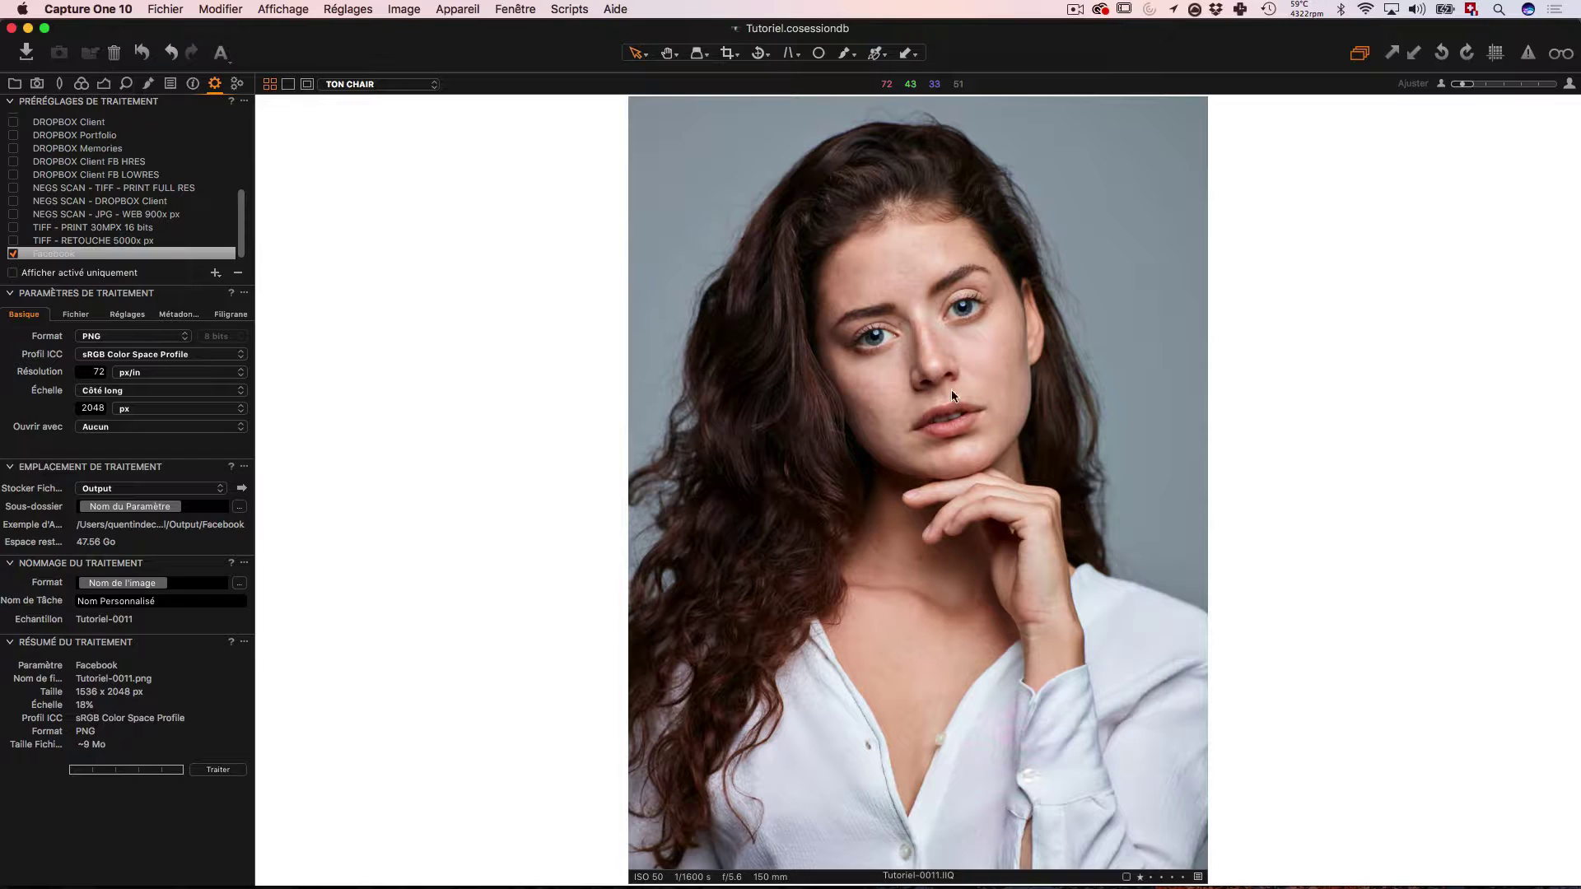
# Inspect the portrait's face detail and compare the image with recipe proofing on and off.
pyautogui.scroll(3, 912, 334)
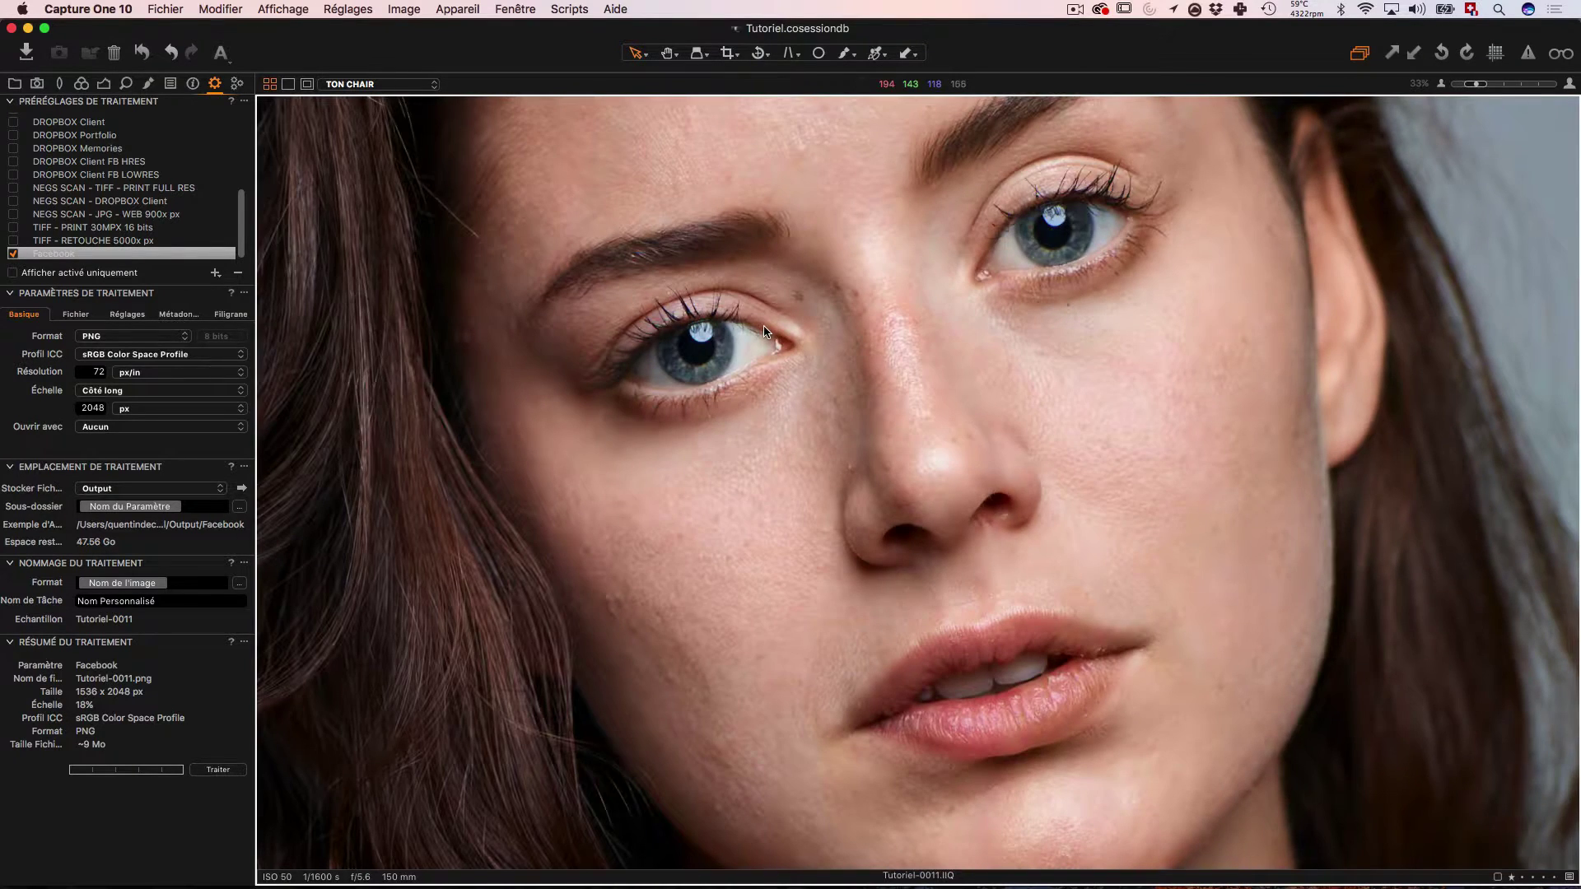
pyautogui.scroll(-3, 764, 332)
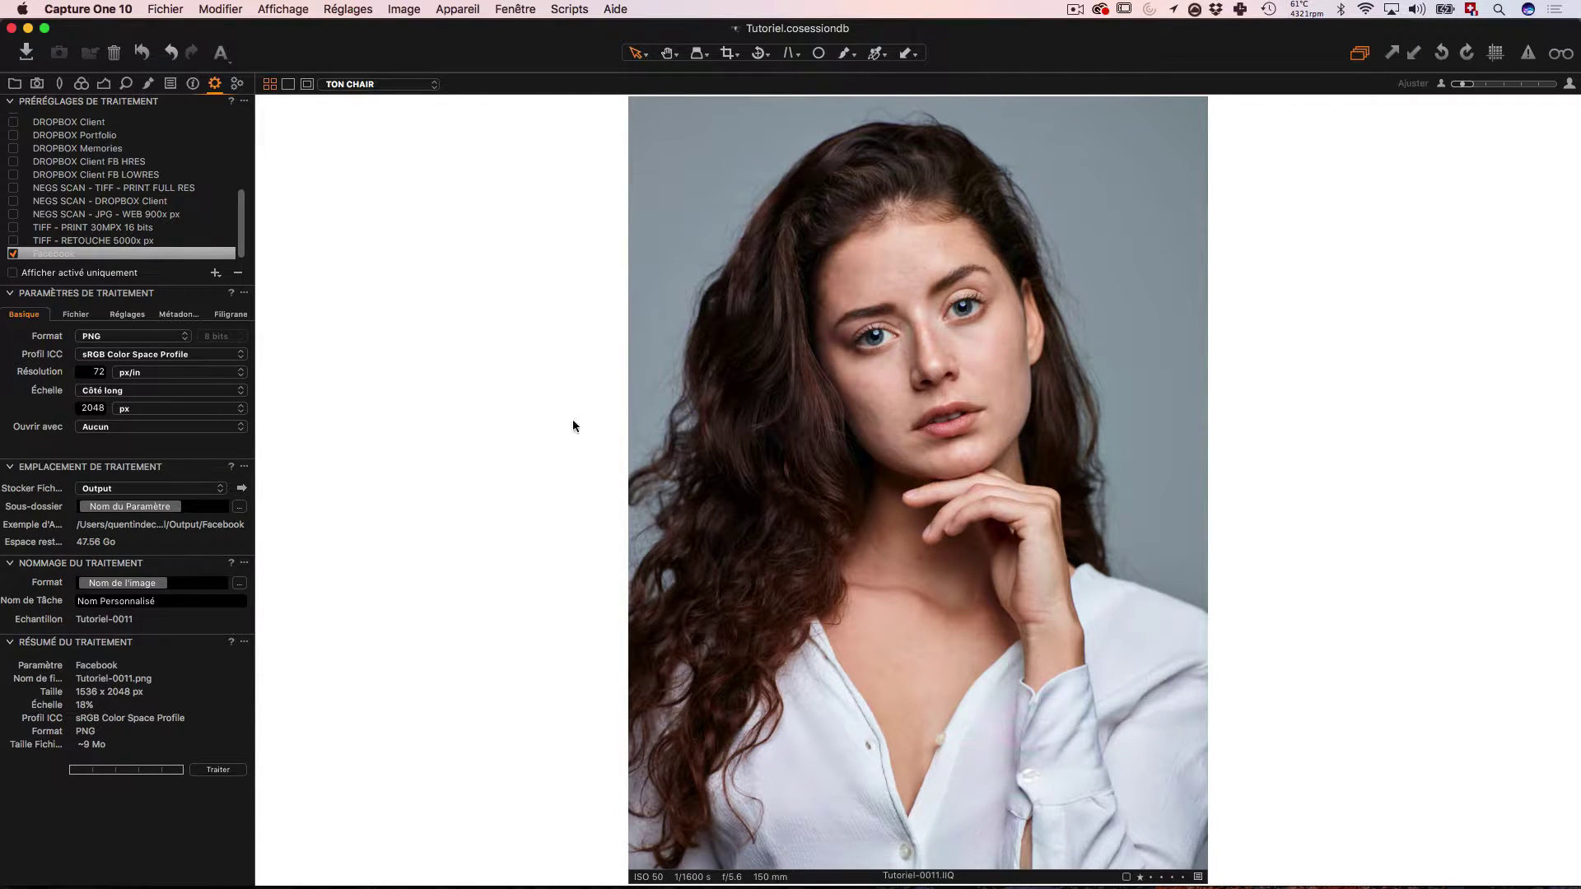
pyautogui.click(1558, 54)
pyautogui.click(128, 320)
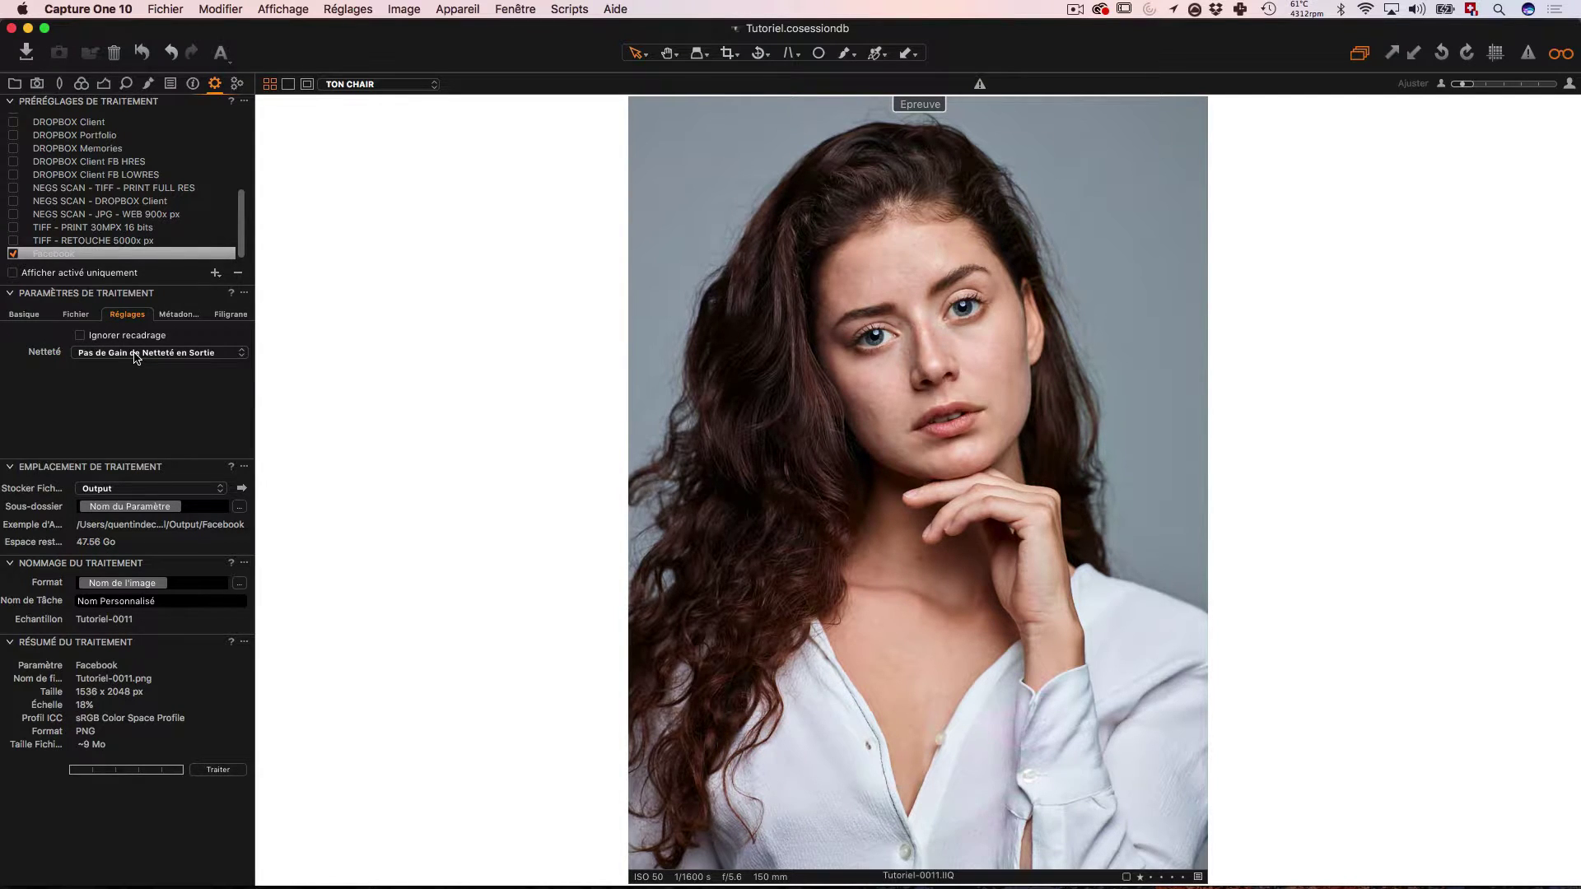
pyautogui.click(29, 319)
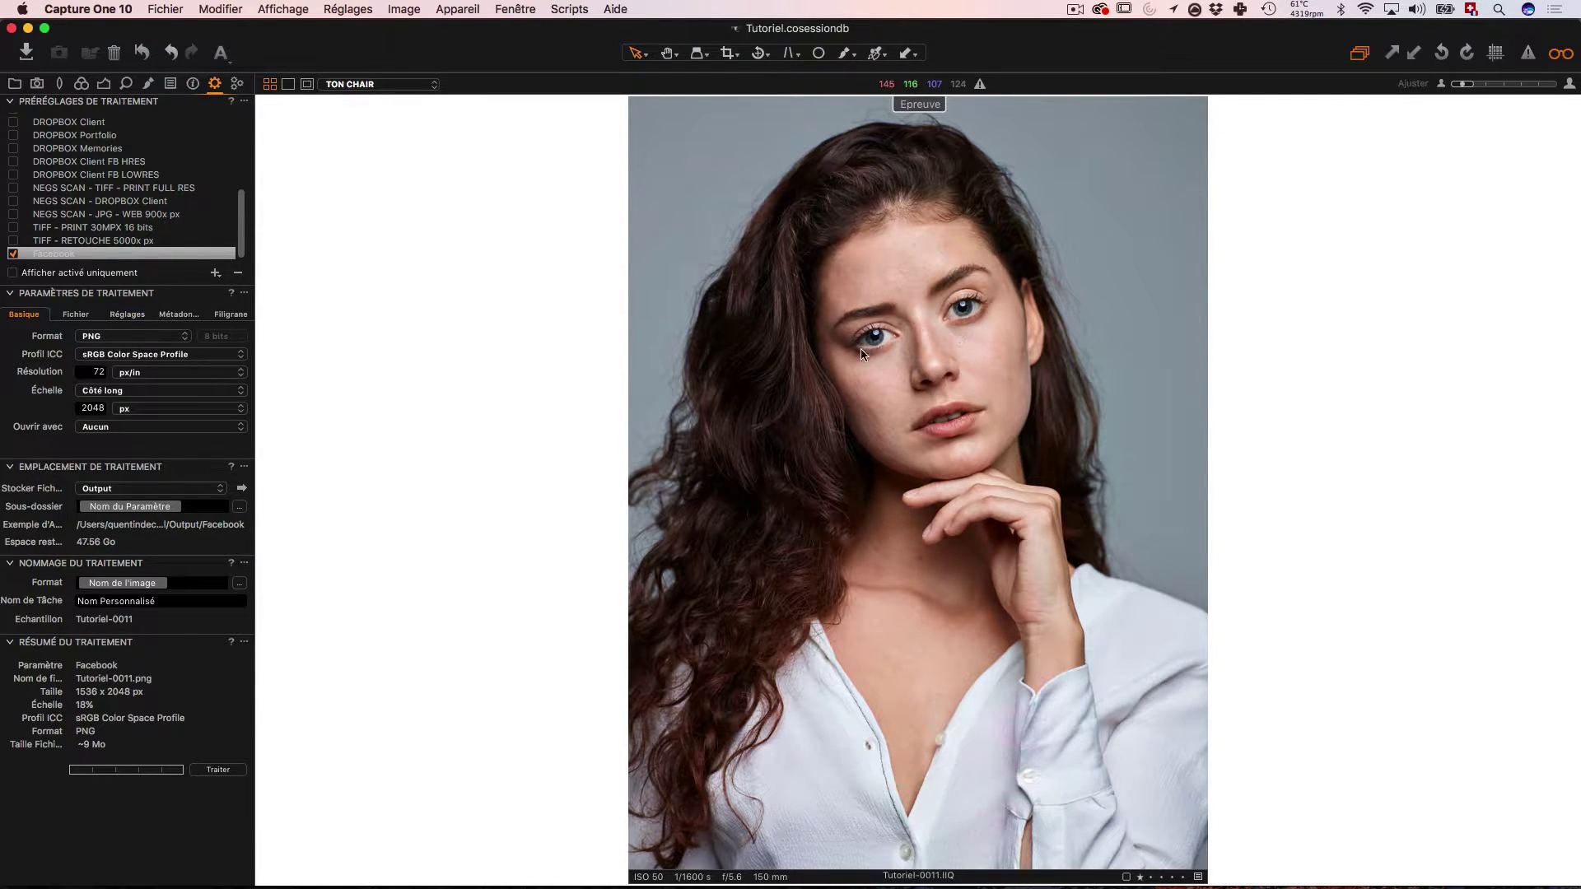
pyautogui.click(1564, 54)
pyautogui.click(1564, 54)
# Set the Facebook recipe's output format to JPEG and its long edge to 900 px, and examine the proofed face up close.
pyautogui.click(141, 342)
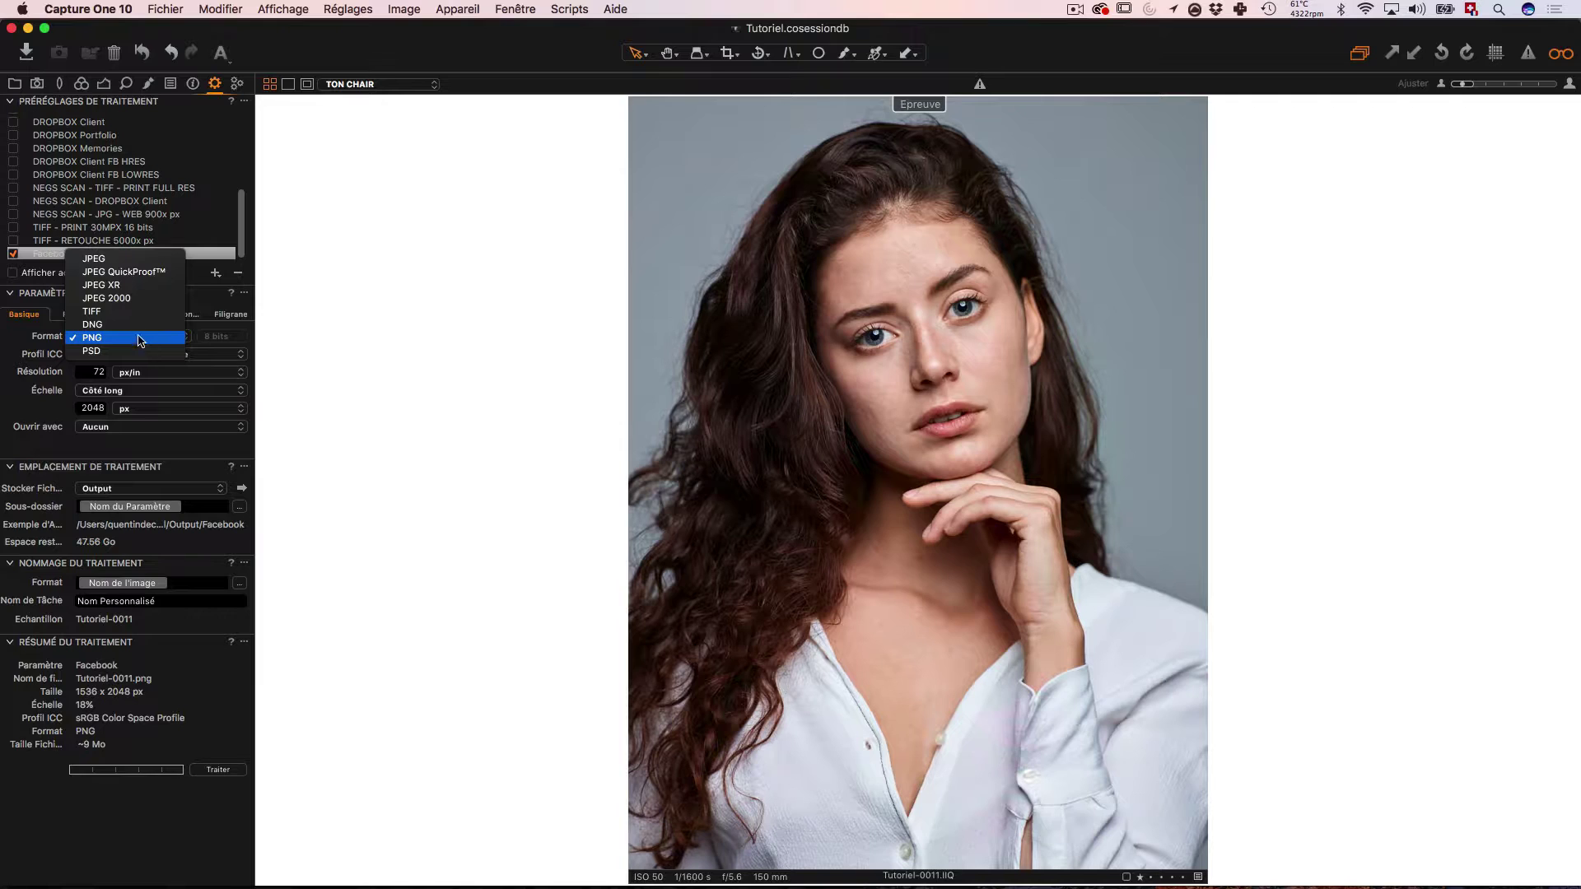
pyautogui.click(124, 257)
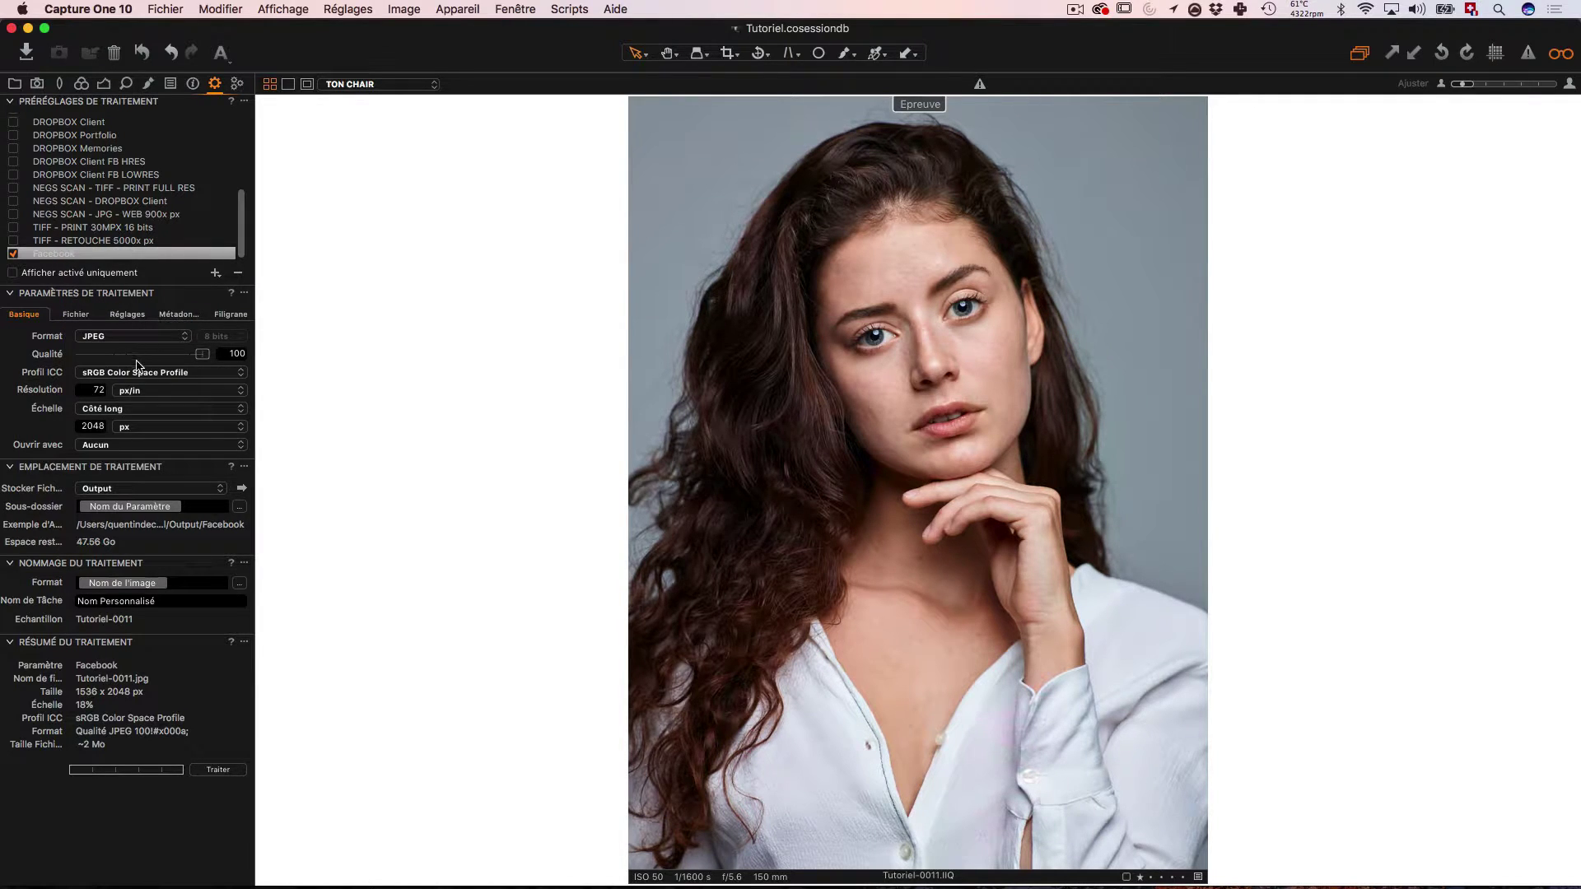
pyautogui.doubleClick(103, 422)
pyautogui.write('900')
pyautogui.press('Return')
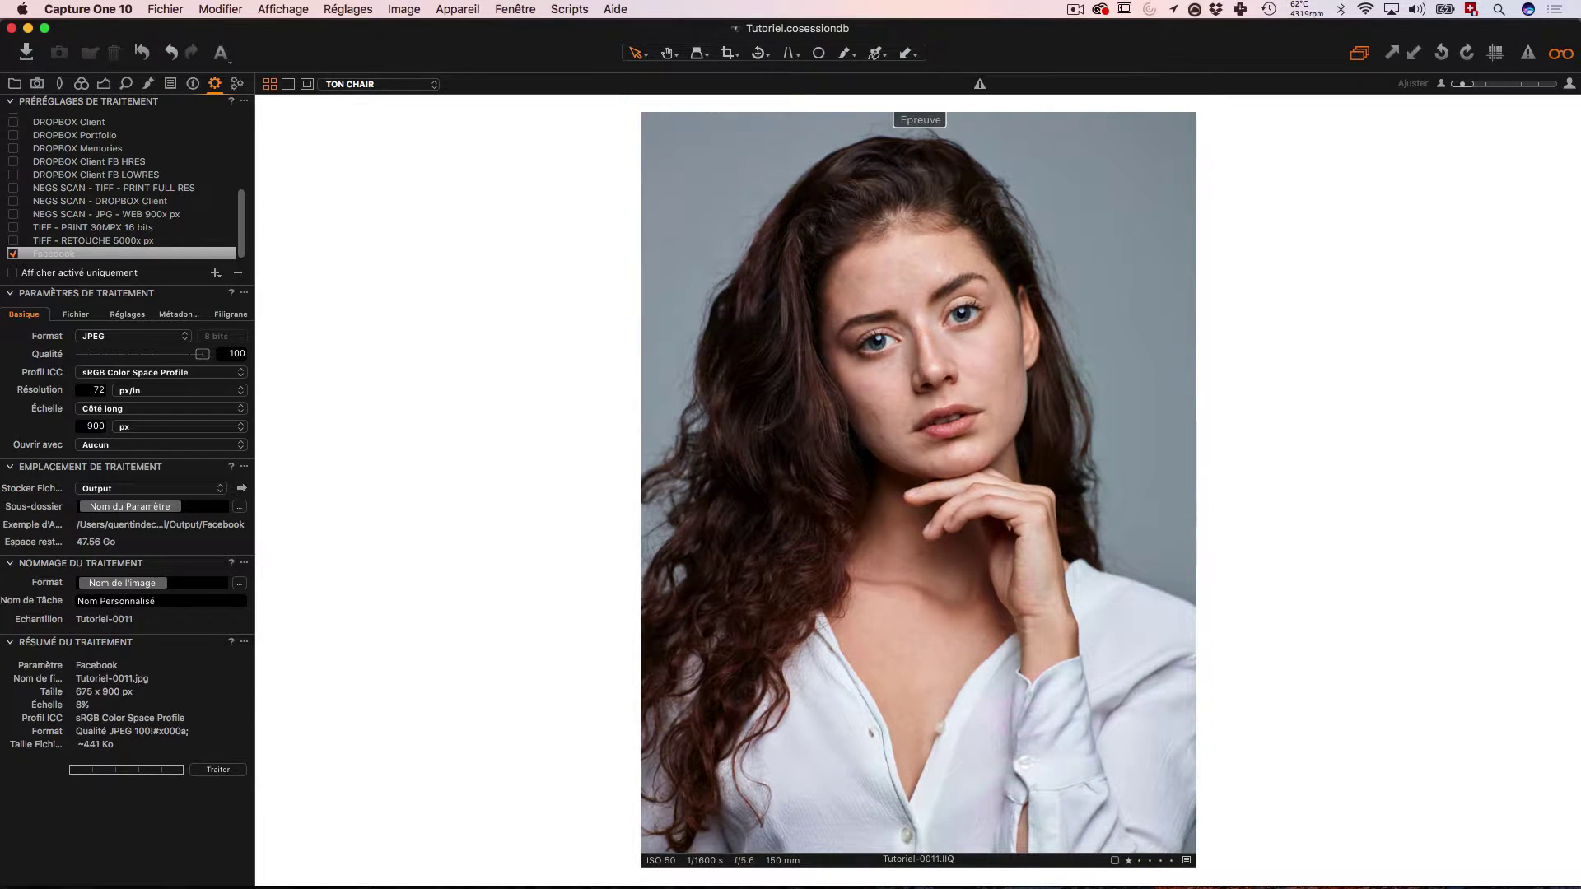
pyautogui.scroll(5, 883, 346)
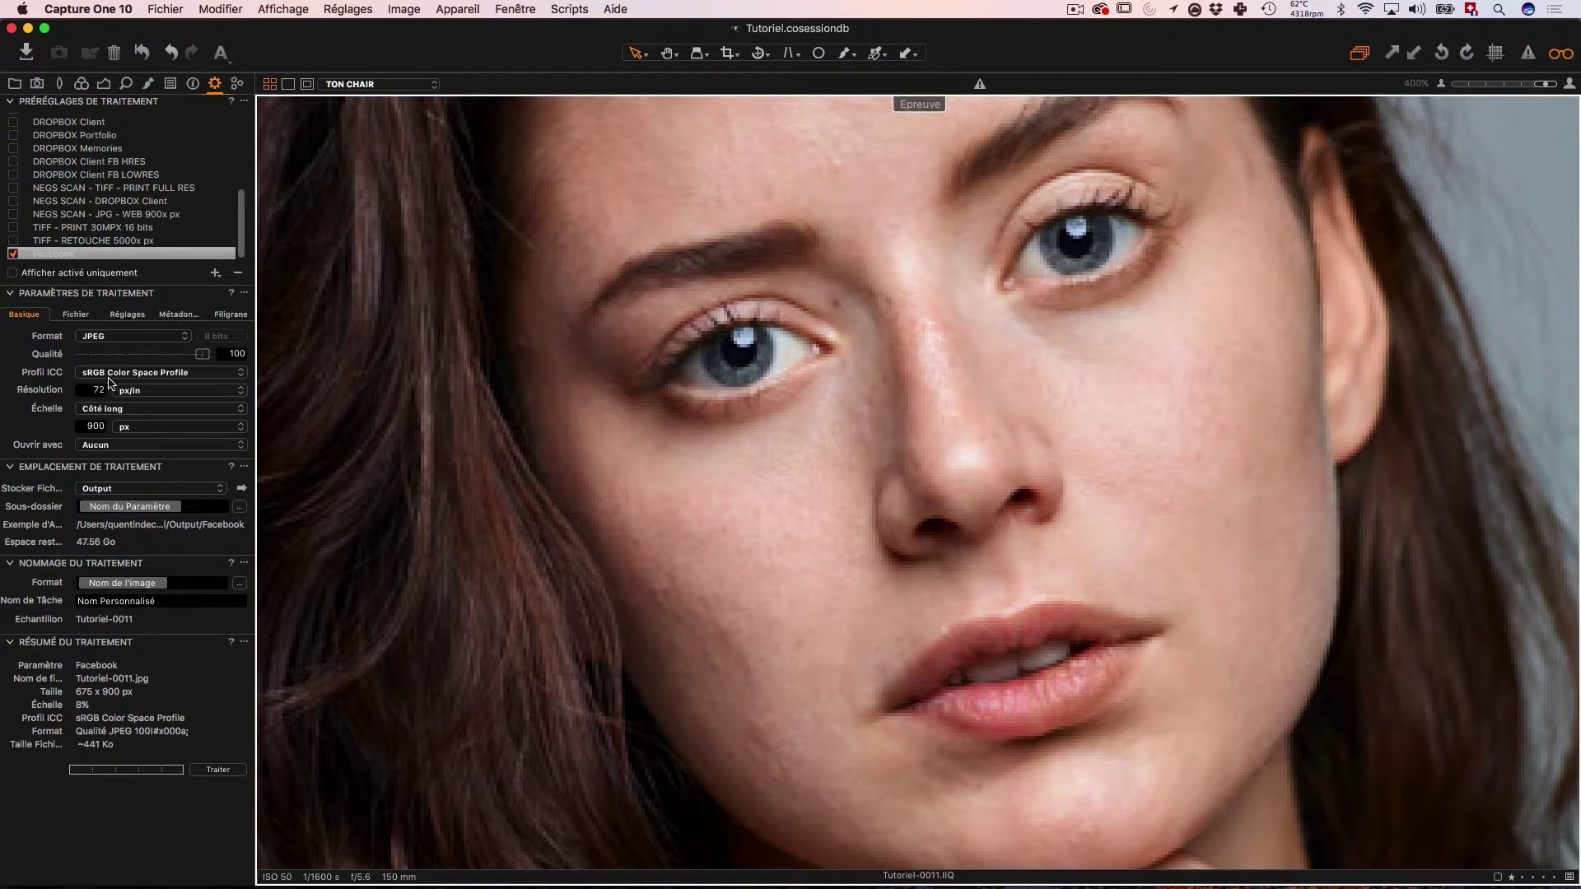
# Preview the compression in the proof at JPEG quality 10, and set the quality back to 100.
pyautogui.click(1561, 56)
pyautogui.moveTo(203, 356); pyautogui.dragTo(89, 359)
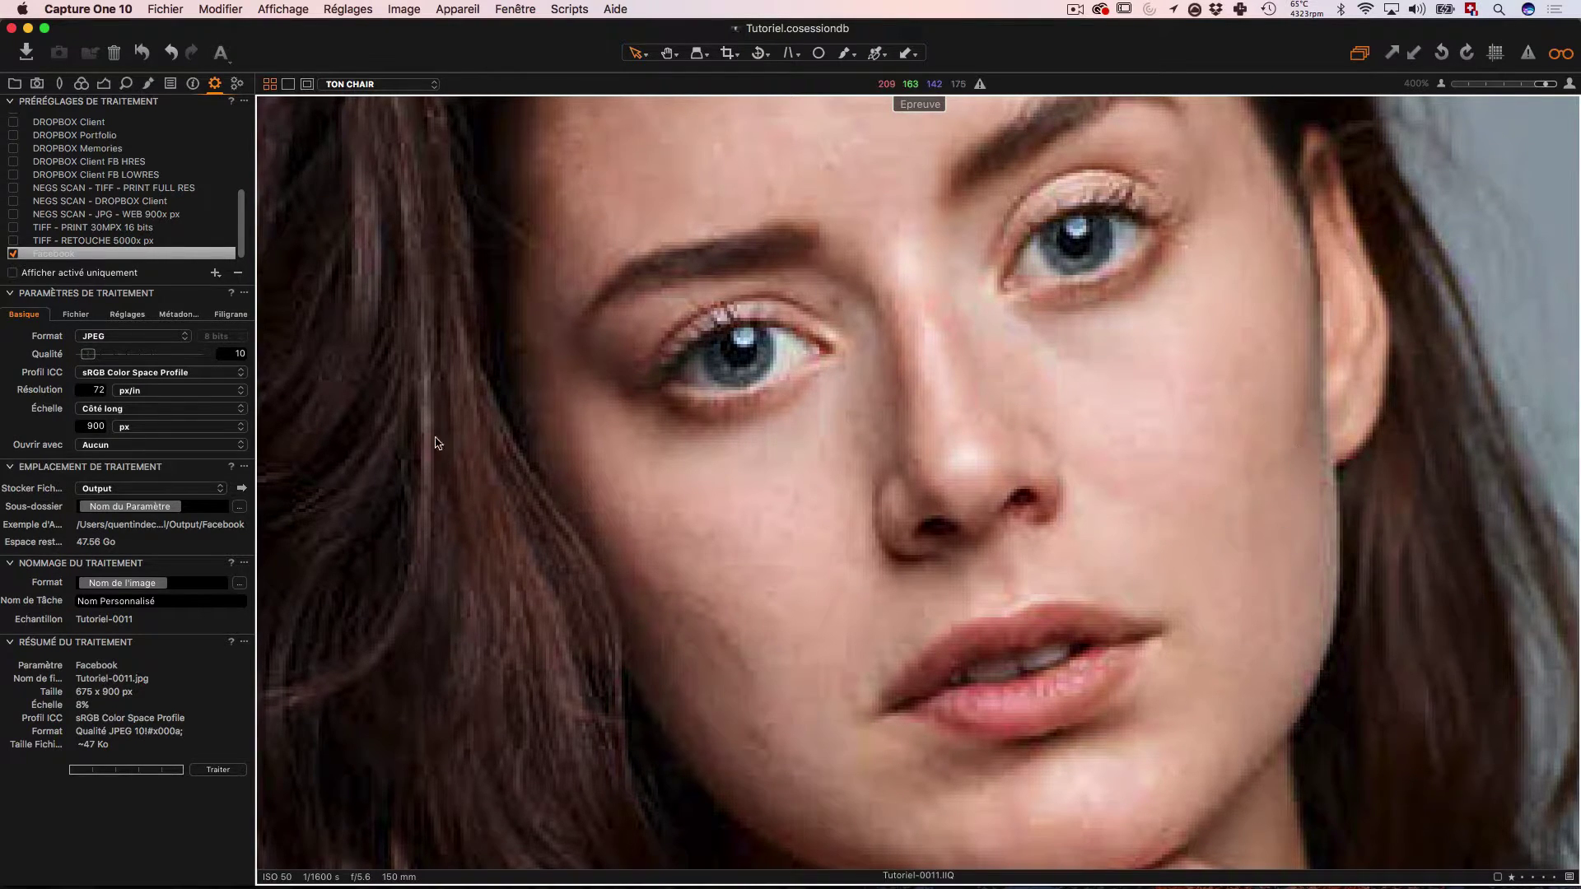
pyautogui.moveTo(88, 355); pyautogui.dragTo(220, 364)
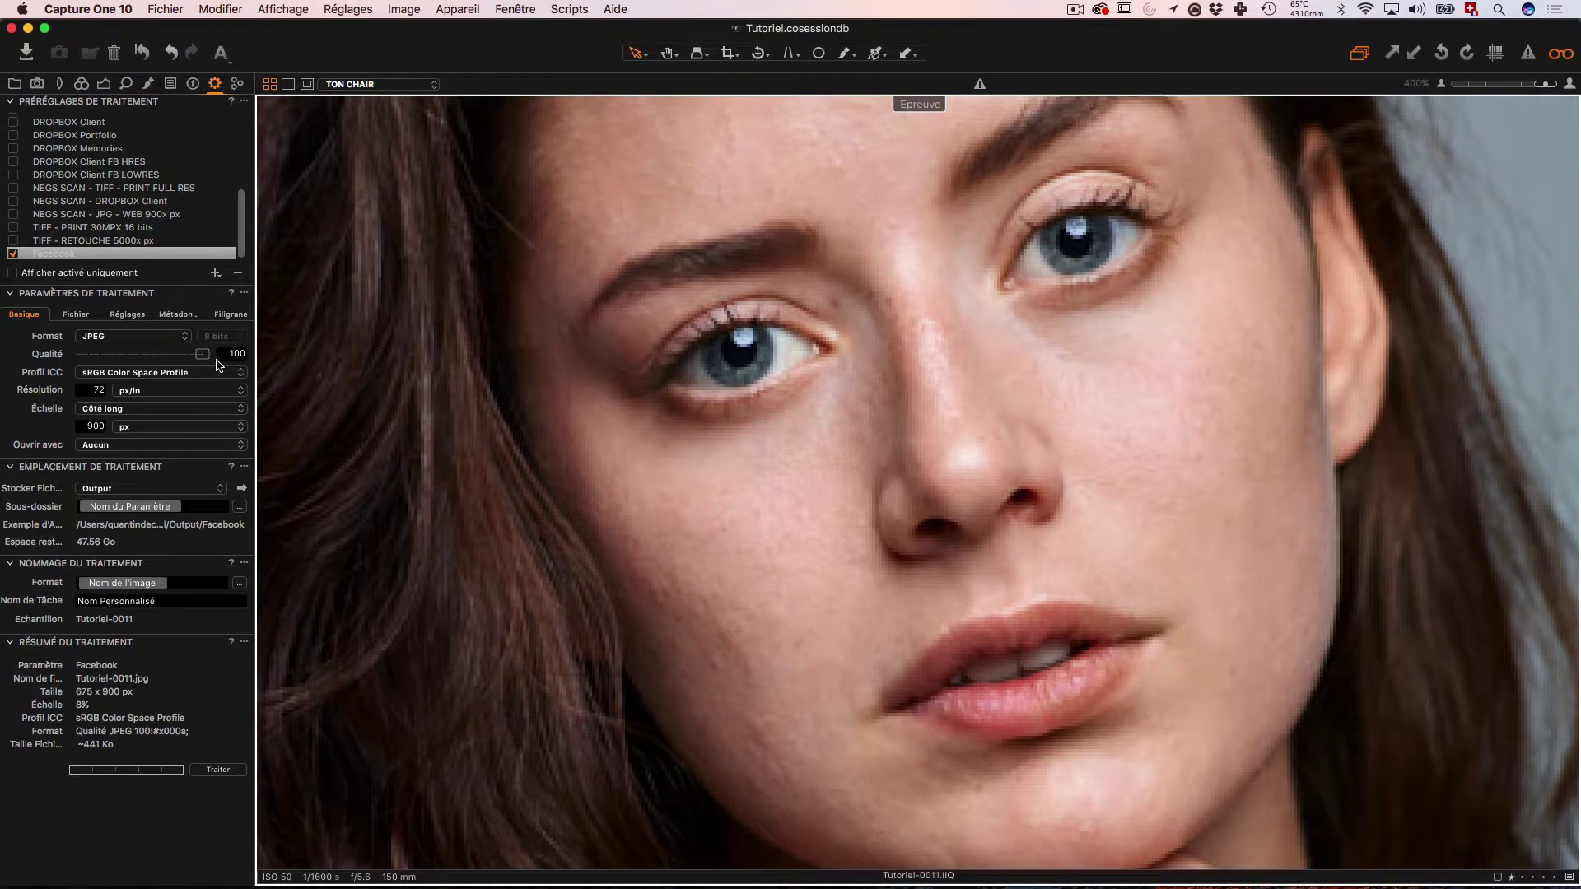
# Set the recipe's long edge to 2048 px and view the whole proofed portrait.
pyautogui.doubleClick(95, 426)
pyautogui.write('2048')
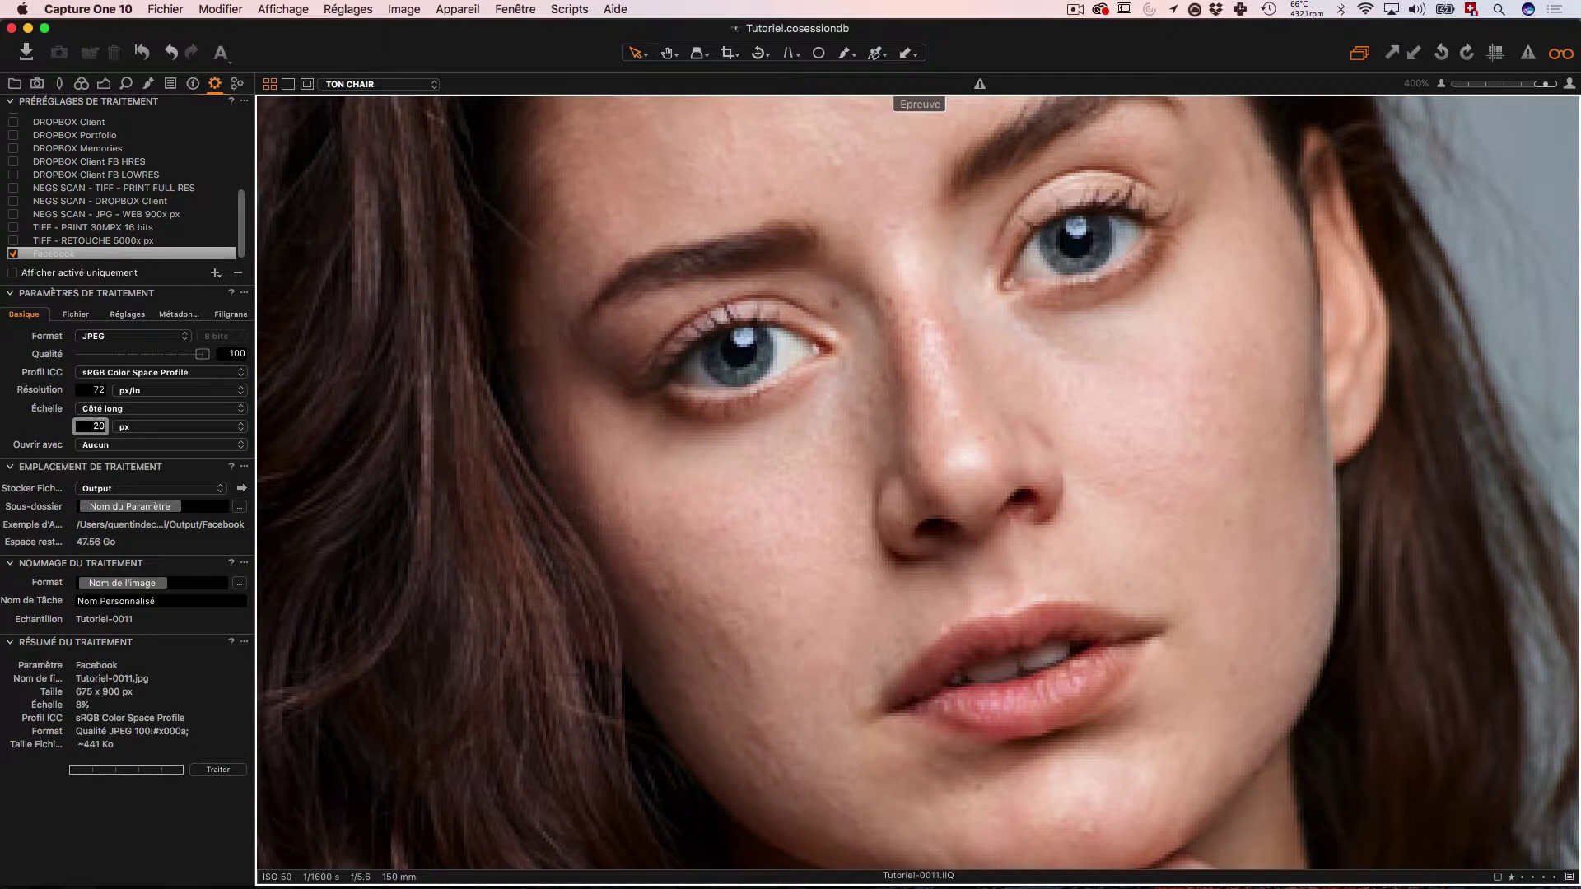
pyautogui.press('Return')
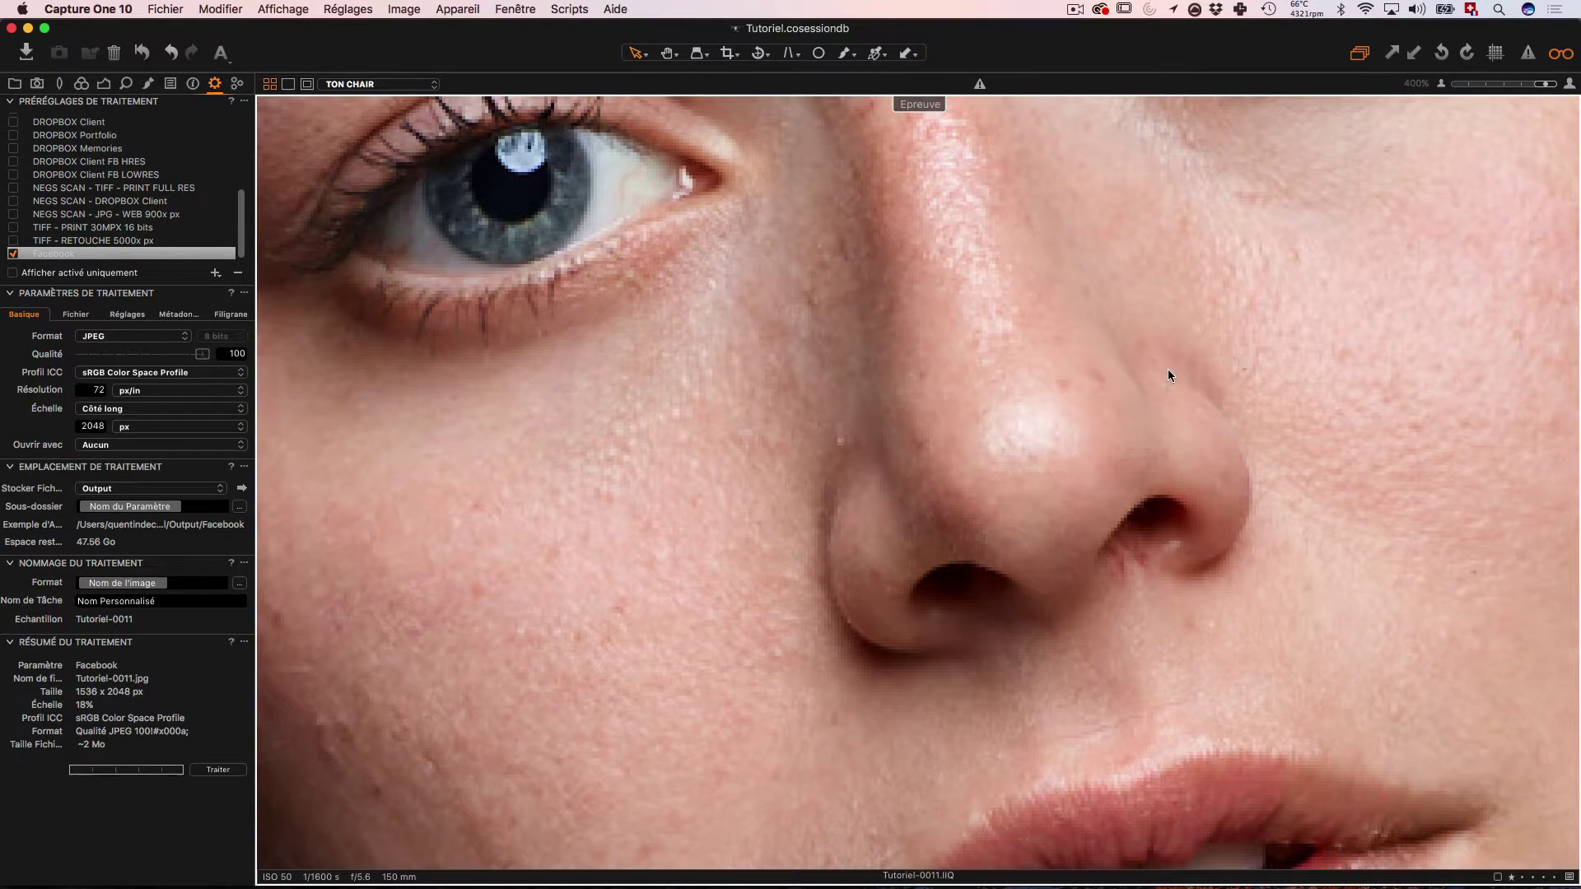
pyautogui.press('super+0')
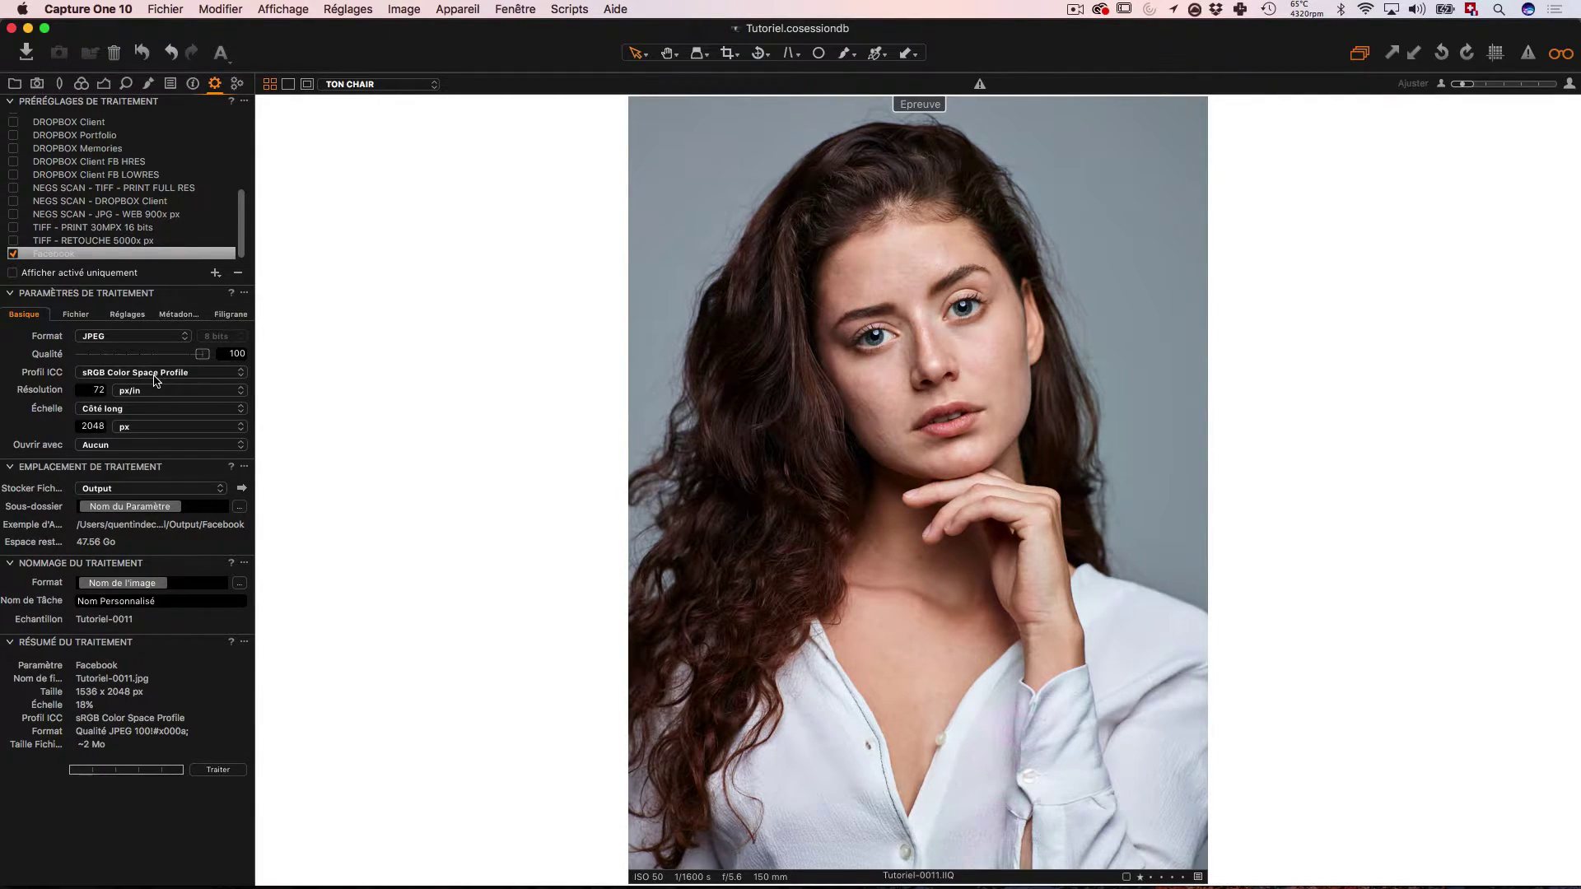
# Turn off recipe proofing and review the recipe's output sharpening options and the image's own sharpening settings.
pyautogui.click(1569, 58)
pyautogui.click(124, 318)
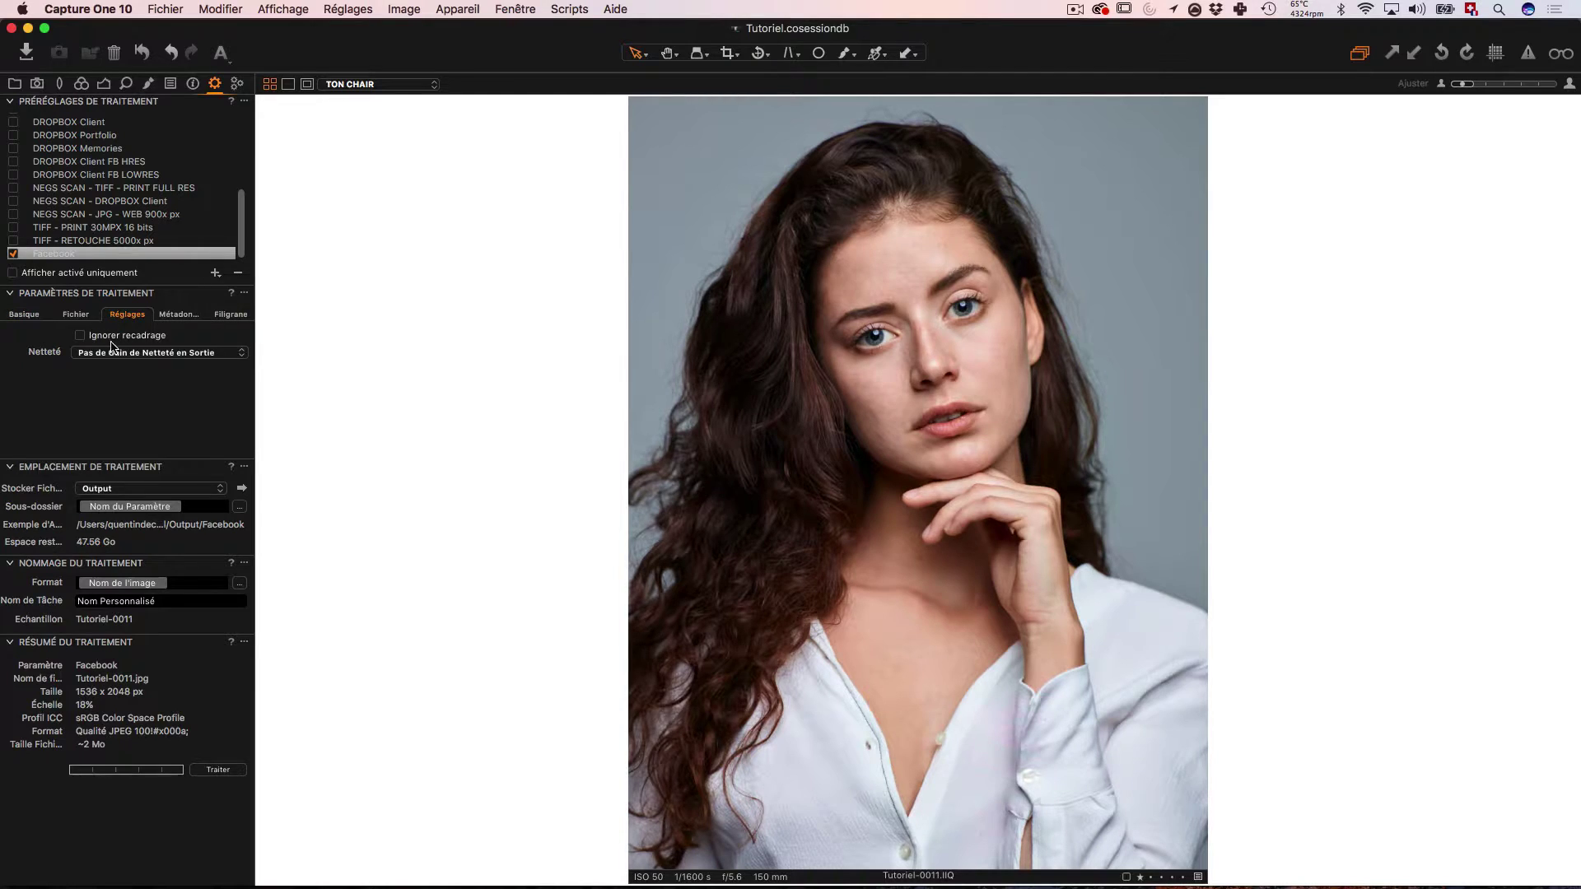
pyautogui.click(105, 355)
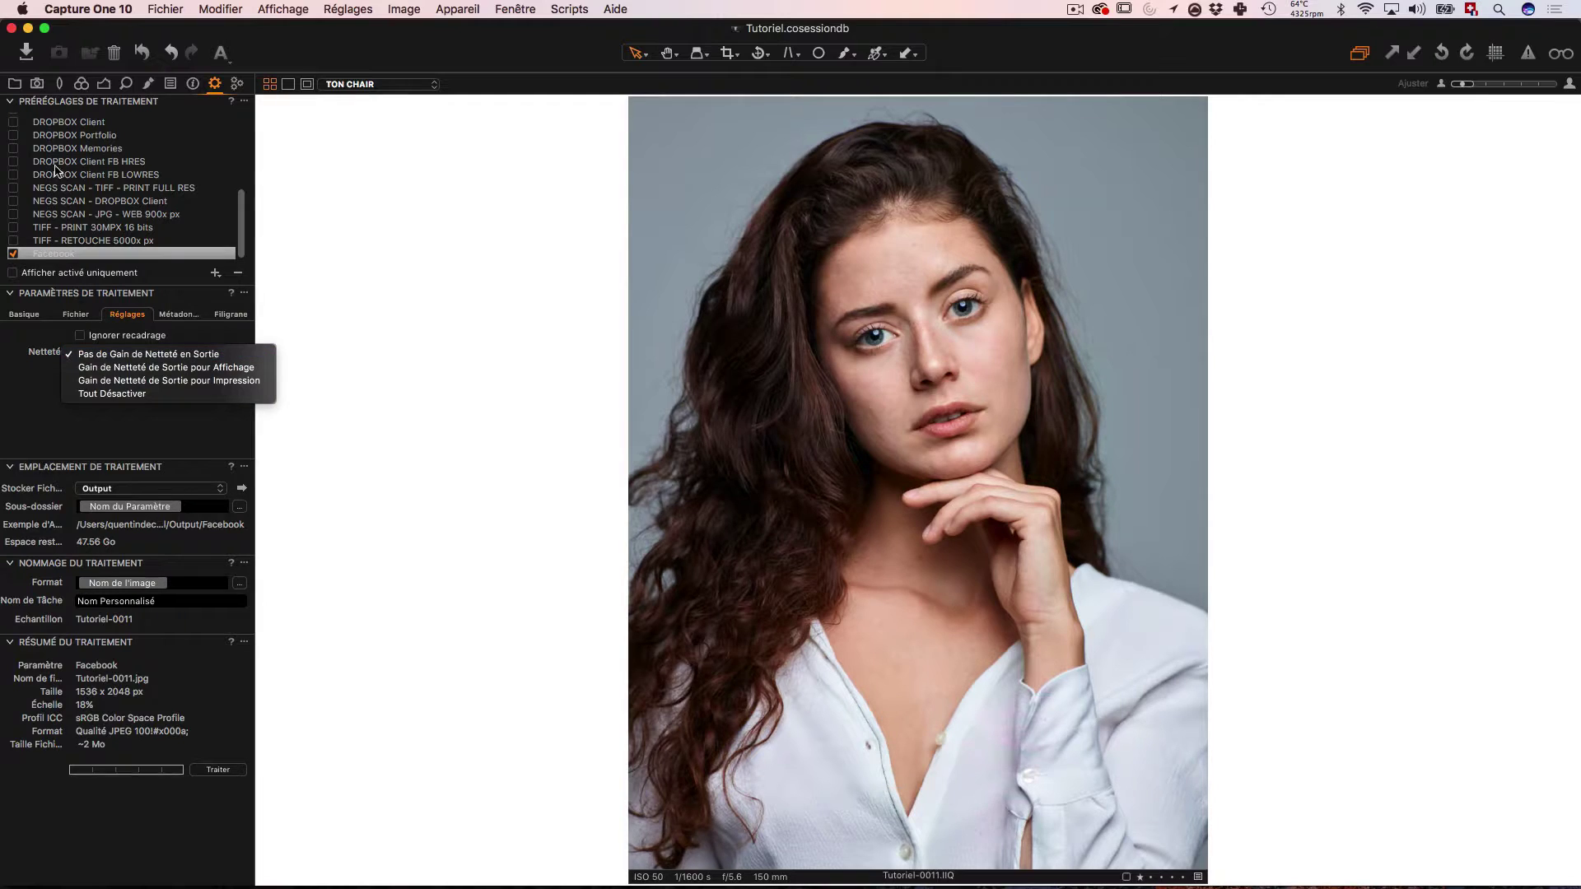
pyautogui.click(318, 219)
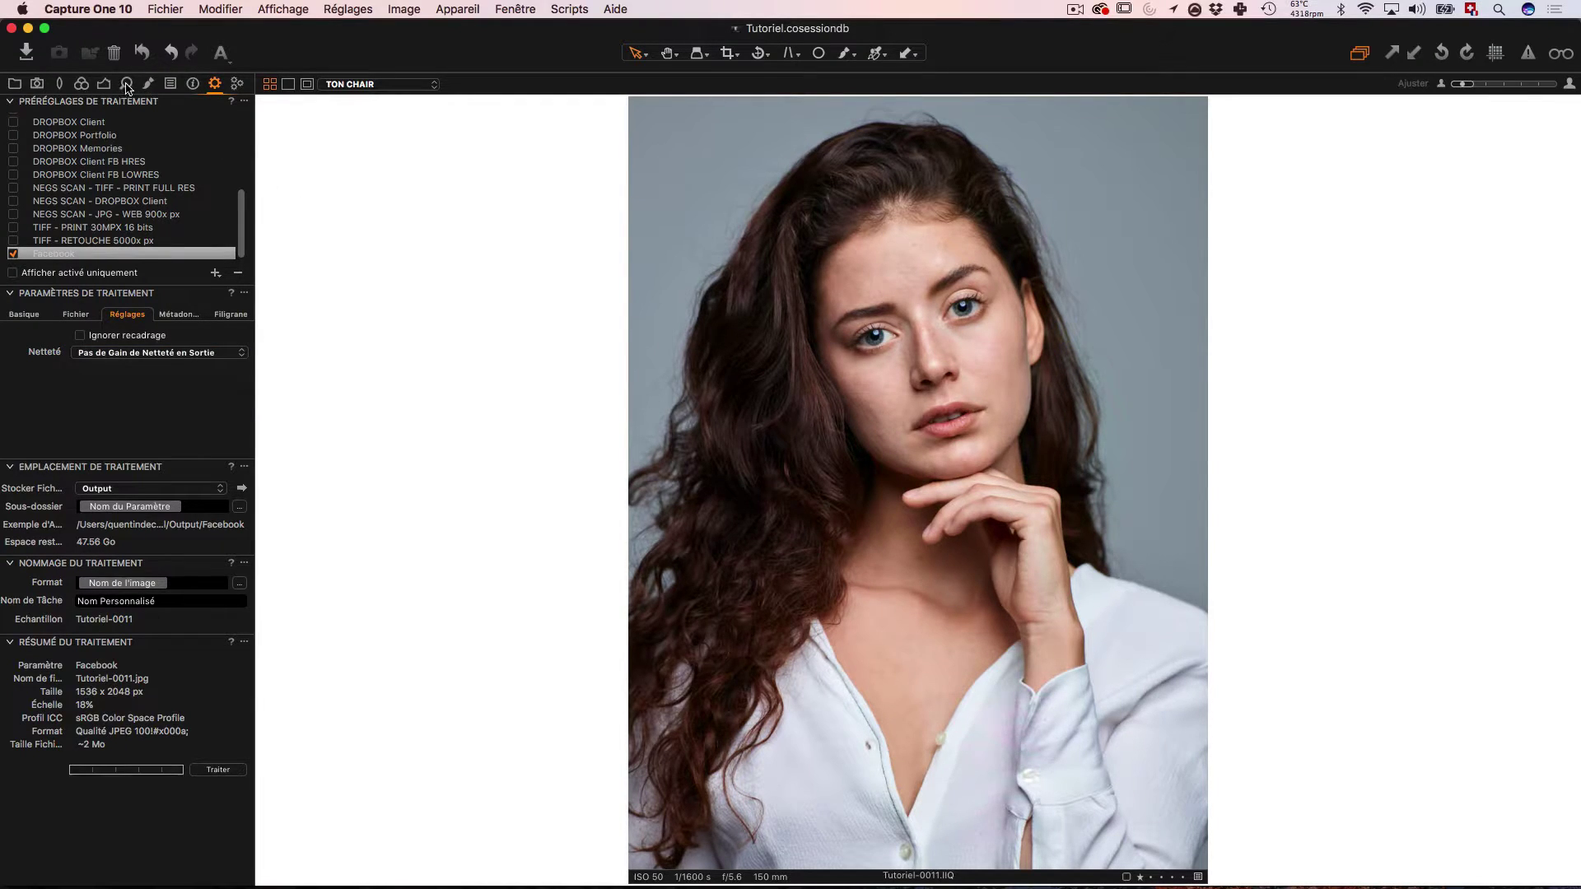
pyautogui.click(125, 84)
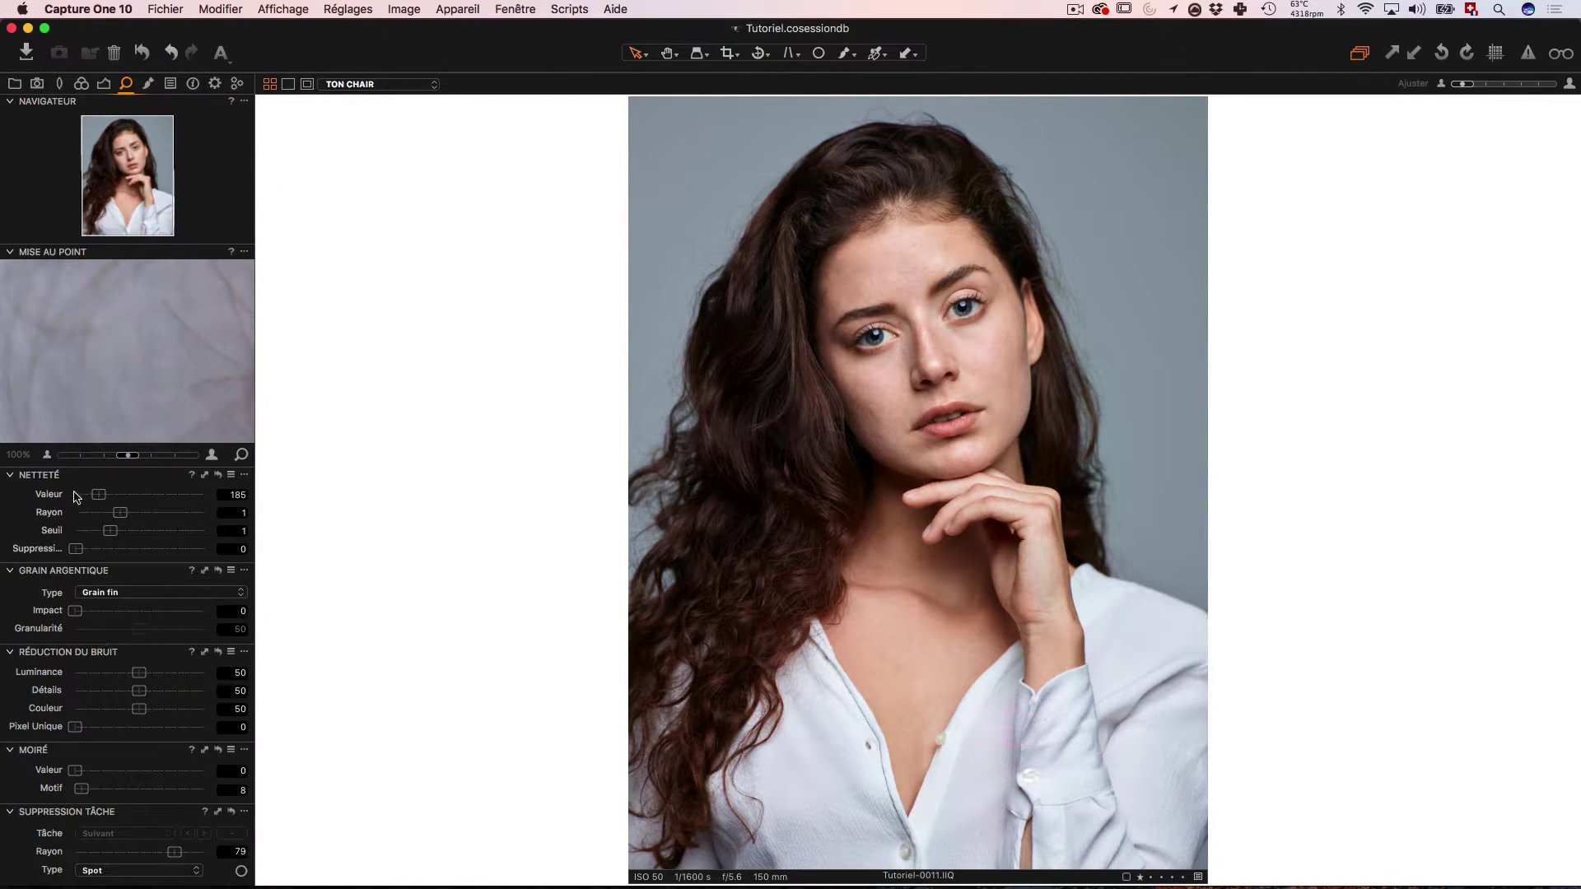
pyautogui.click(213, 88)
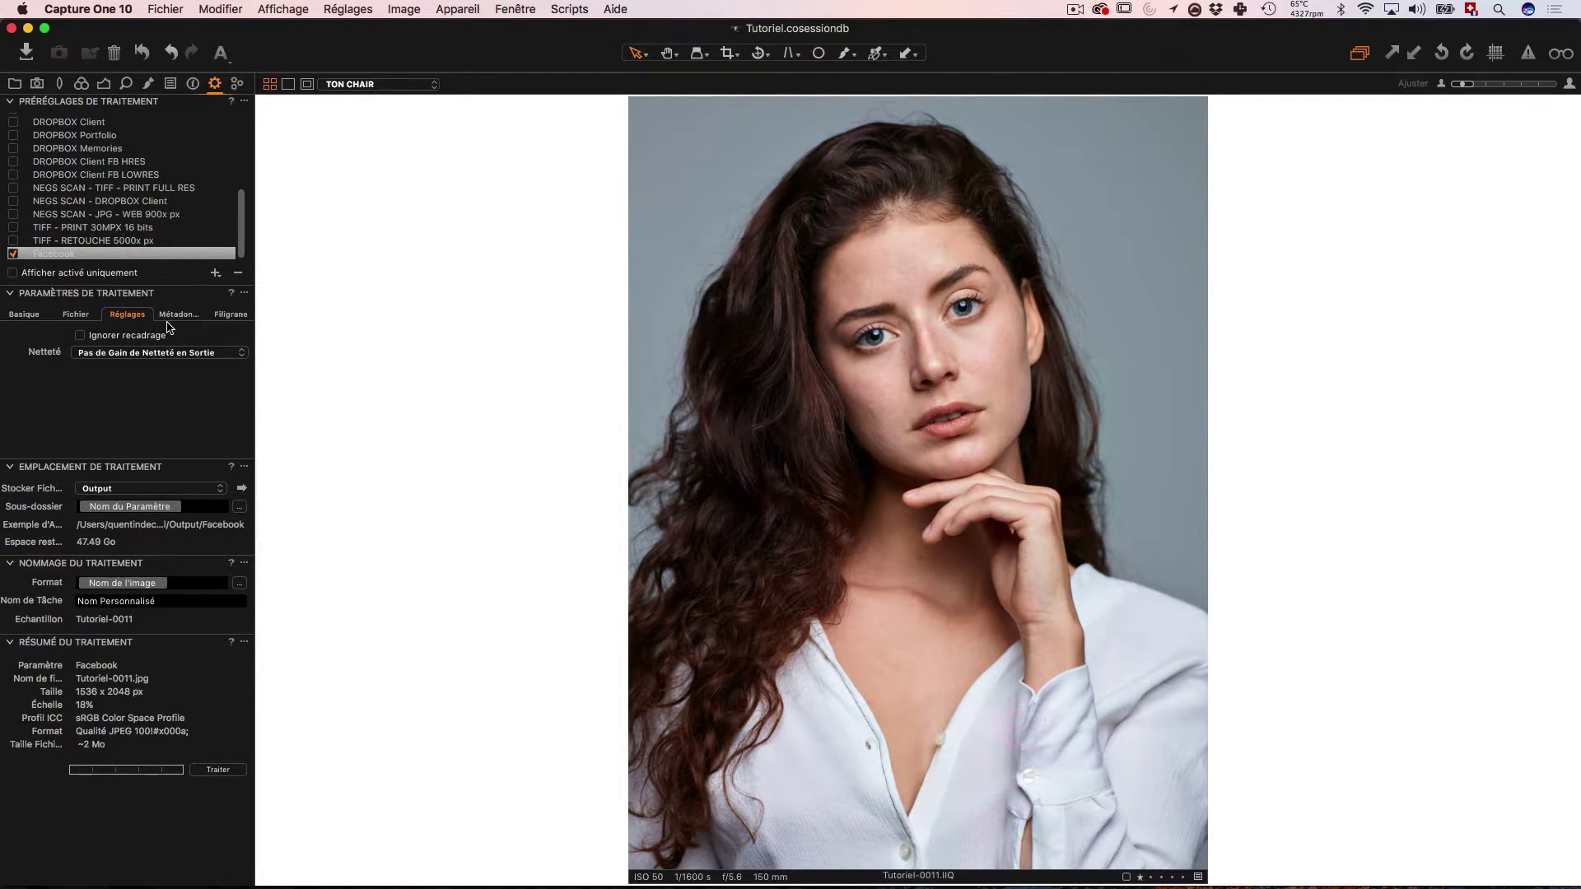
# Set the recipe's output sharpening to Tout Désactiver.
pyautogui.click(165, 353)
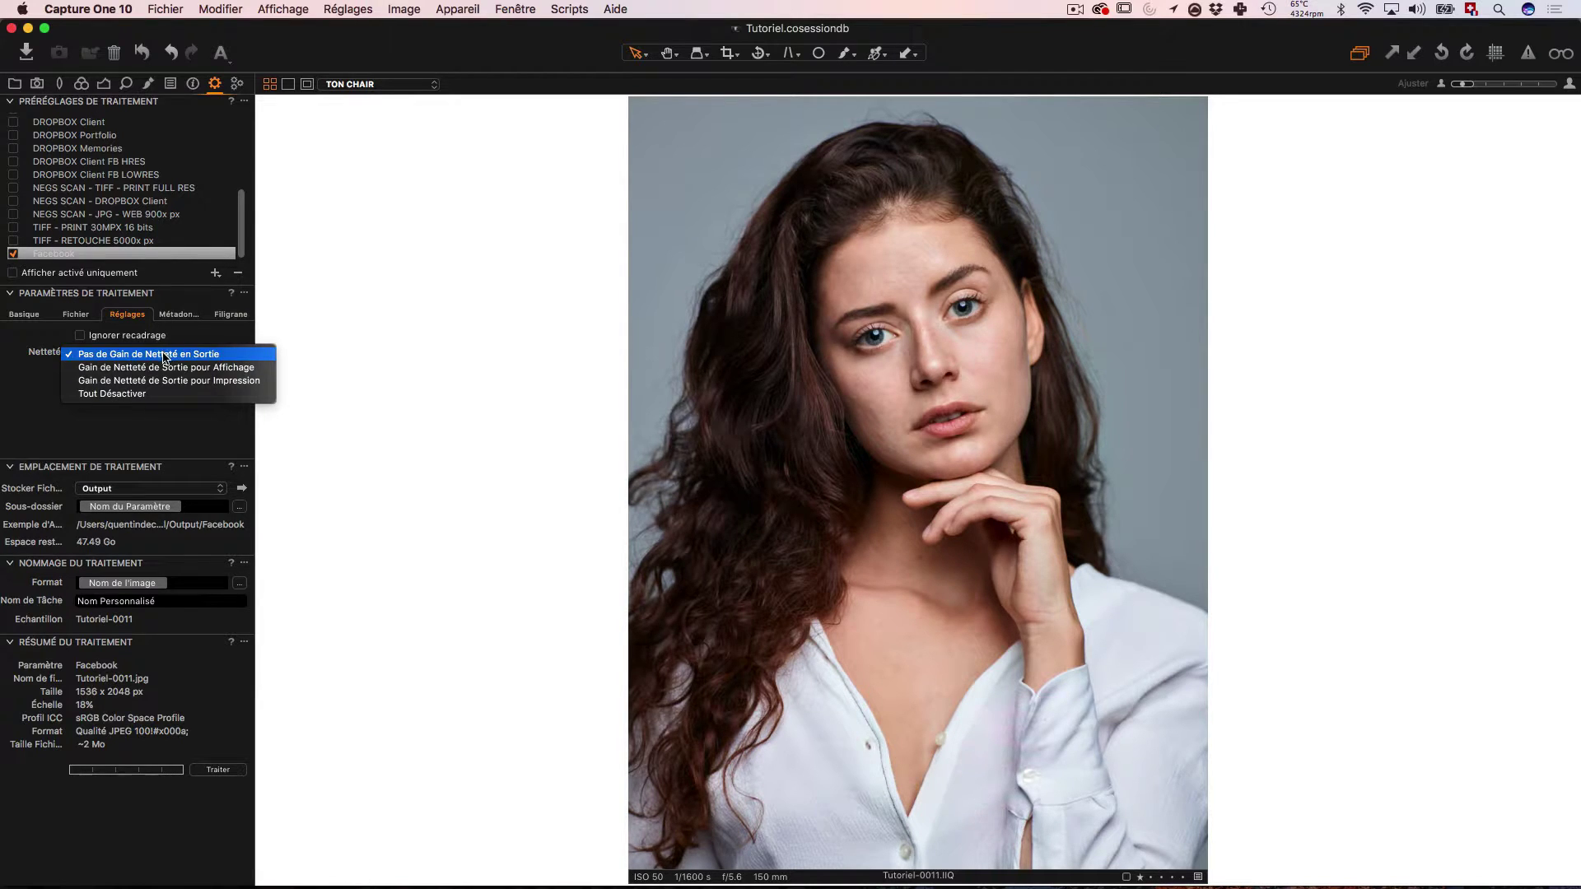
pyautogui.click(161, 393)
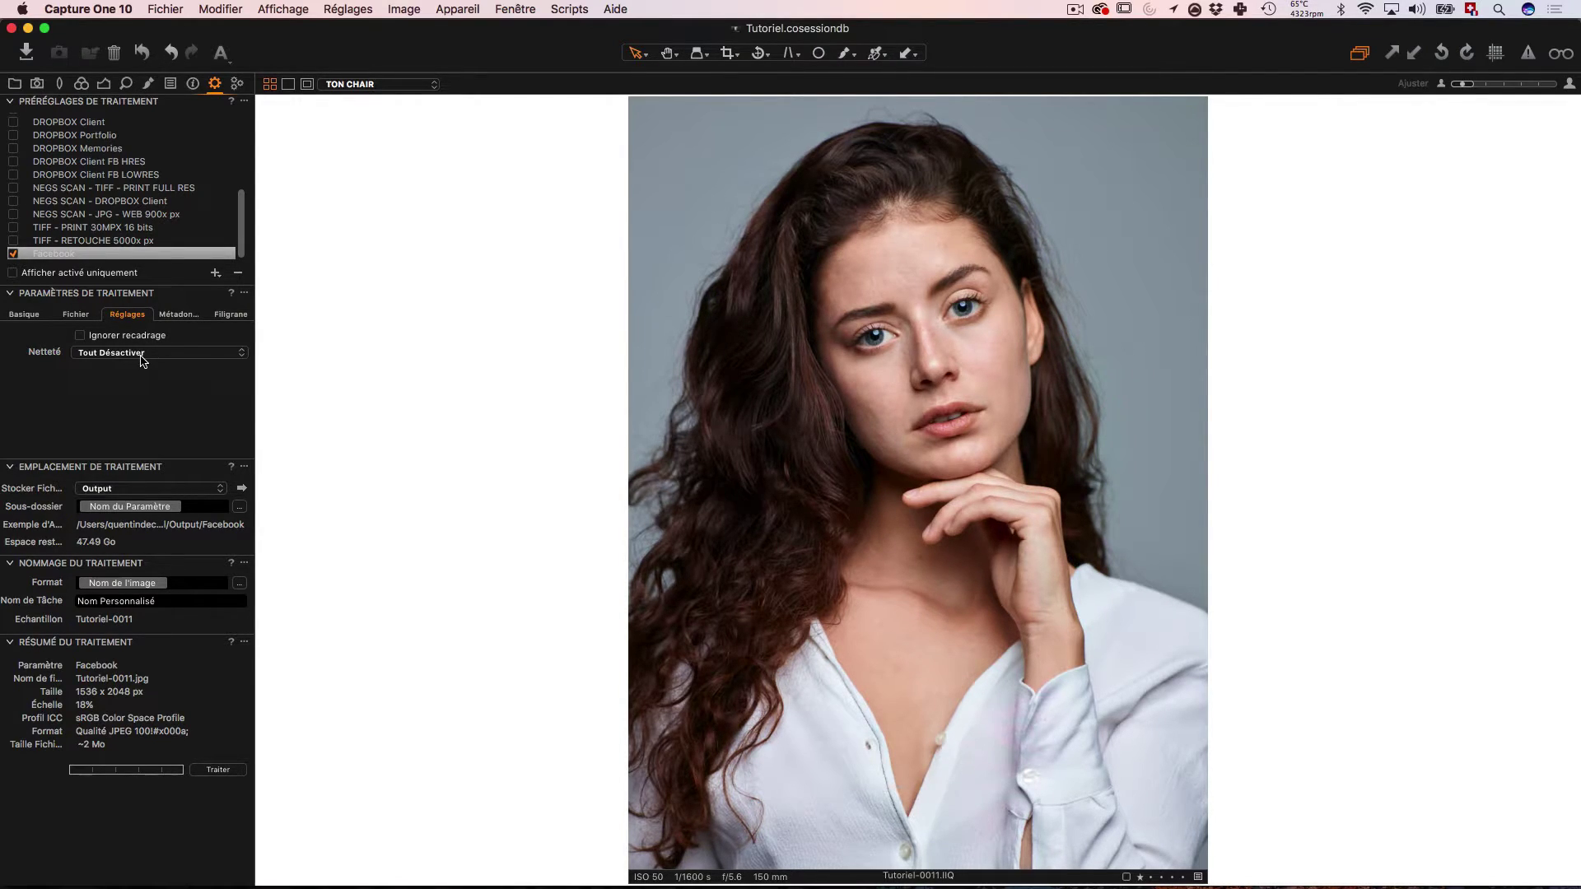
pyautogui.click(142, 354)
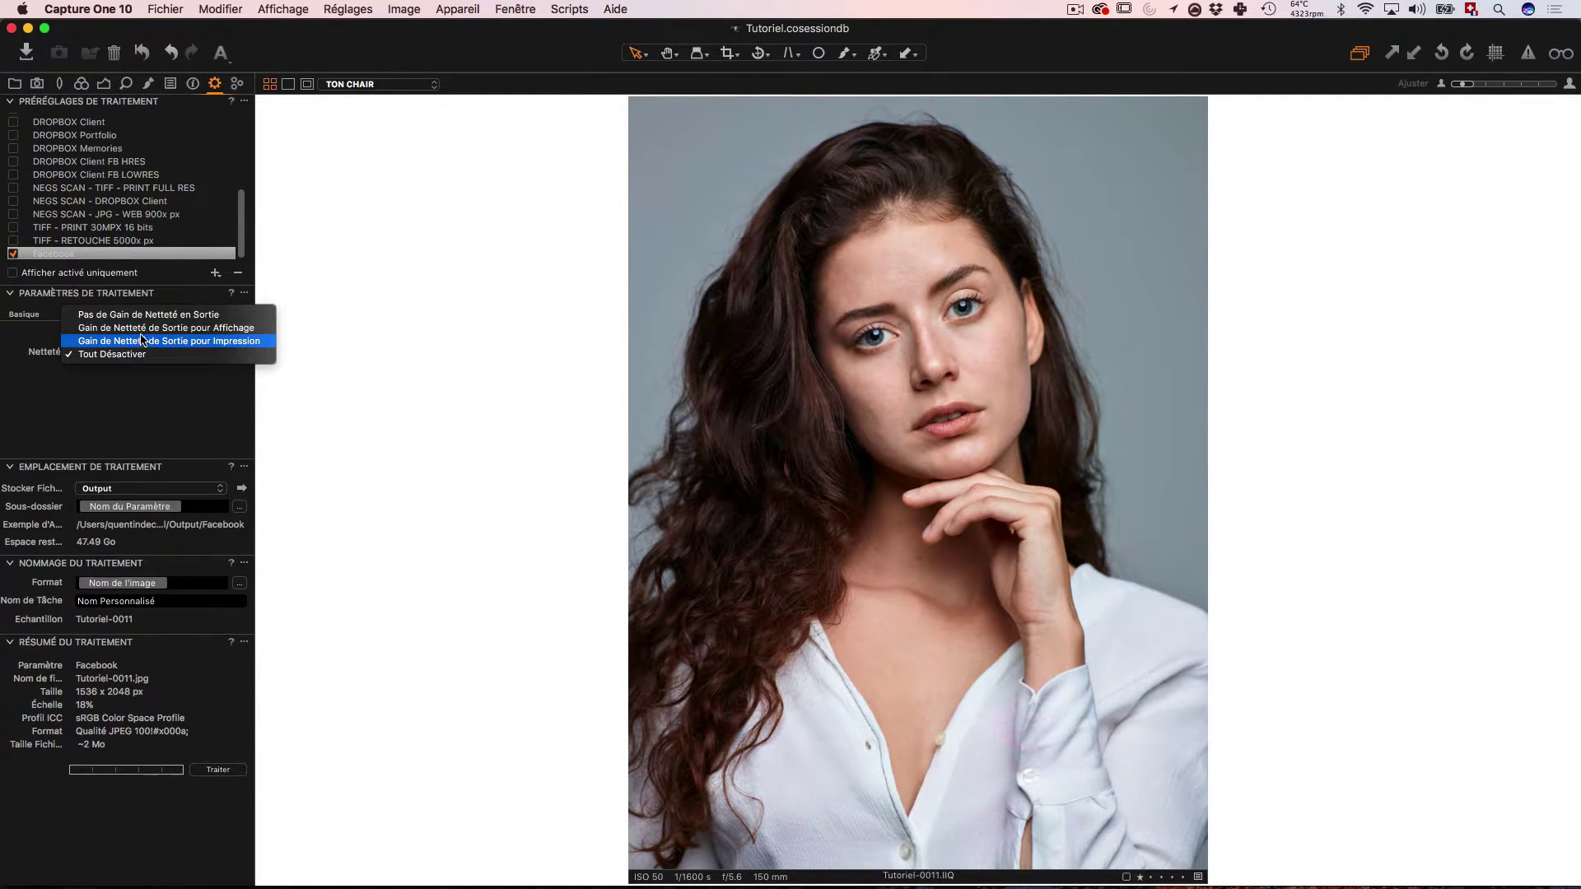
pyautogui.click(155, 405)
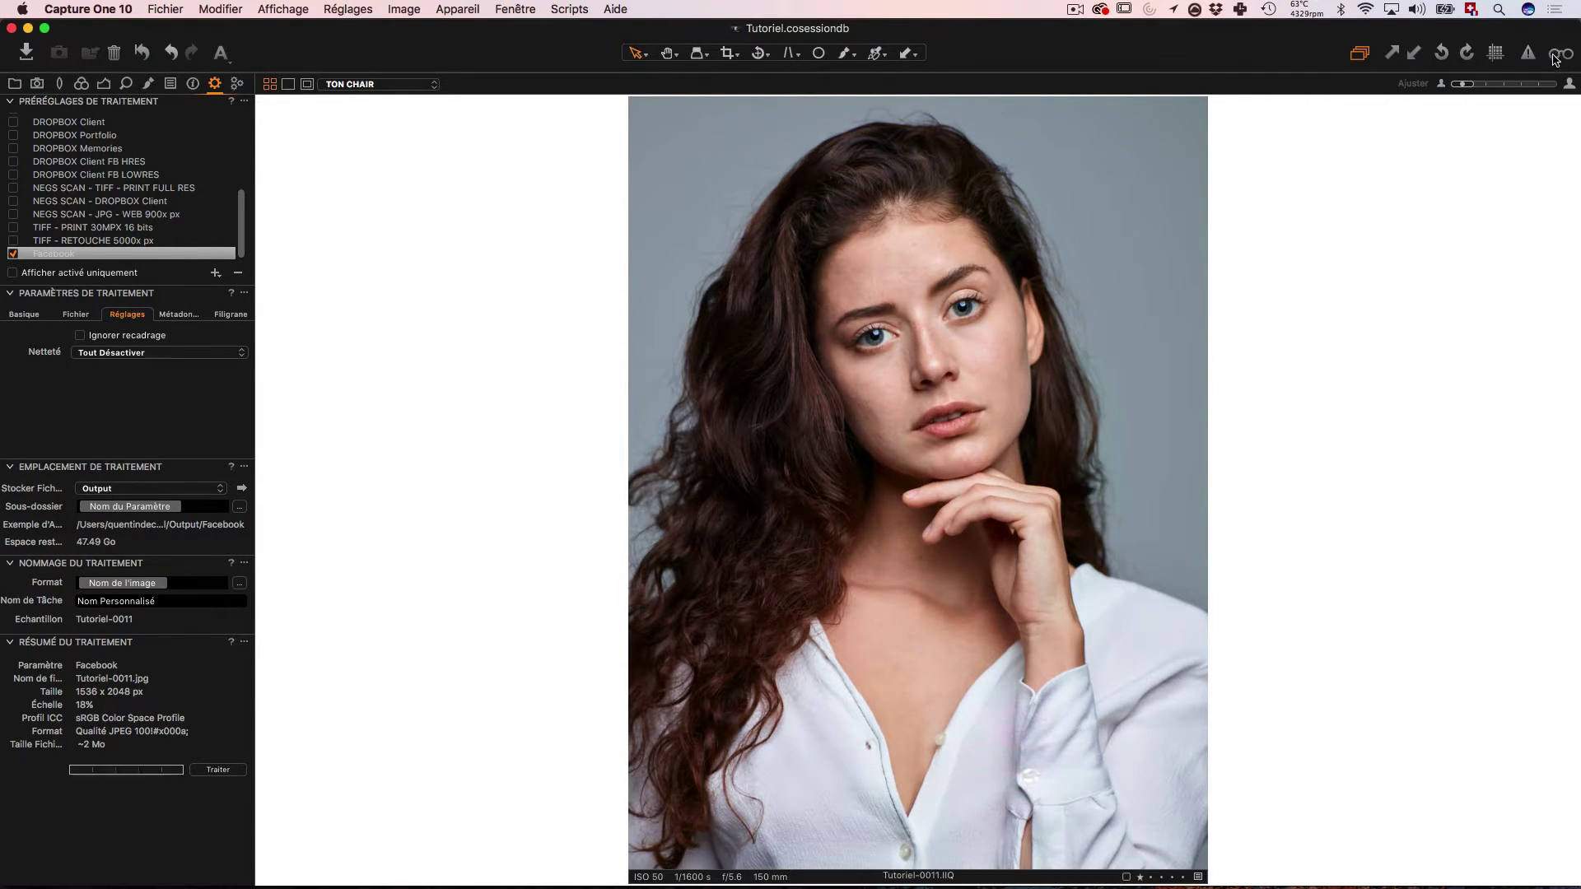
pyautogui.click(282, 8)
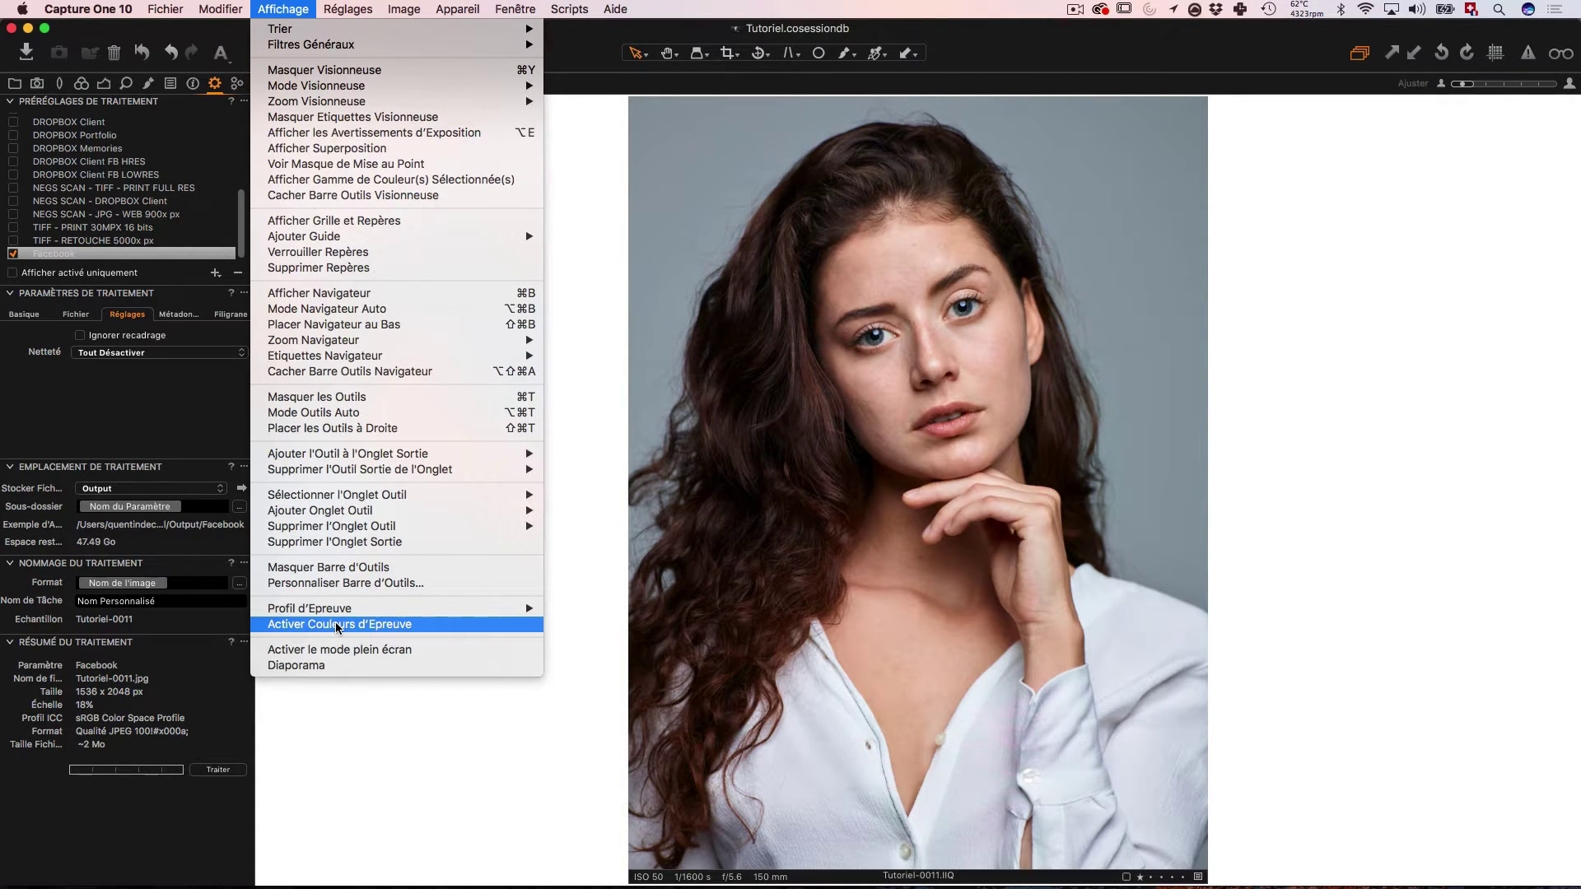
pyautogui.click(378, 723)
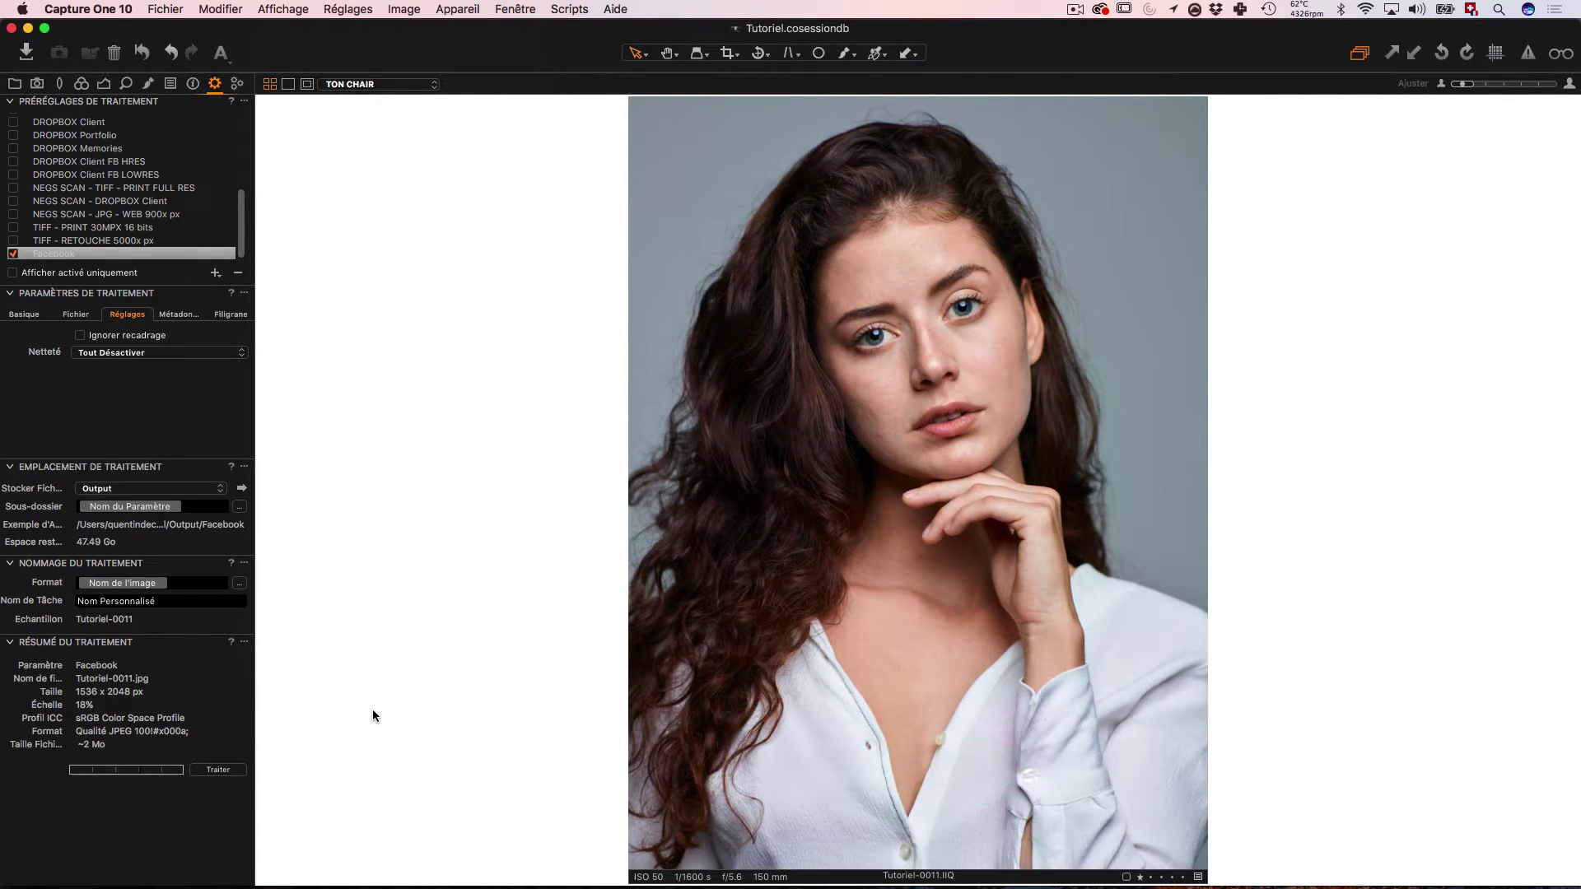
pyautogui.click(23, 317)
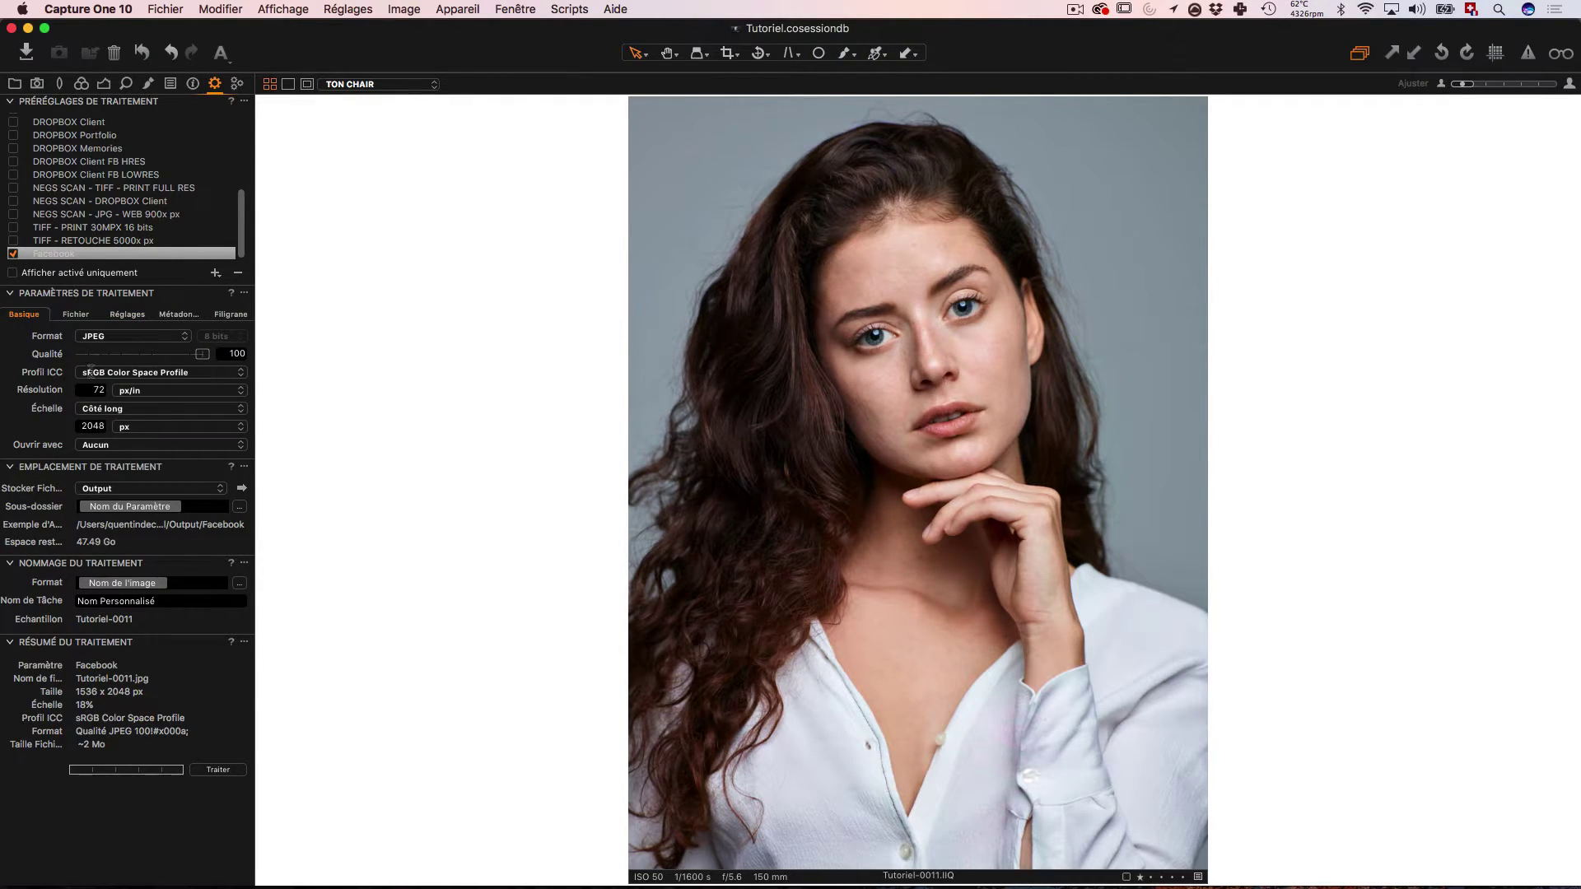
pyautogui.click(126, 315)
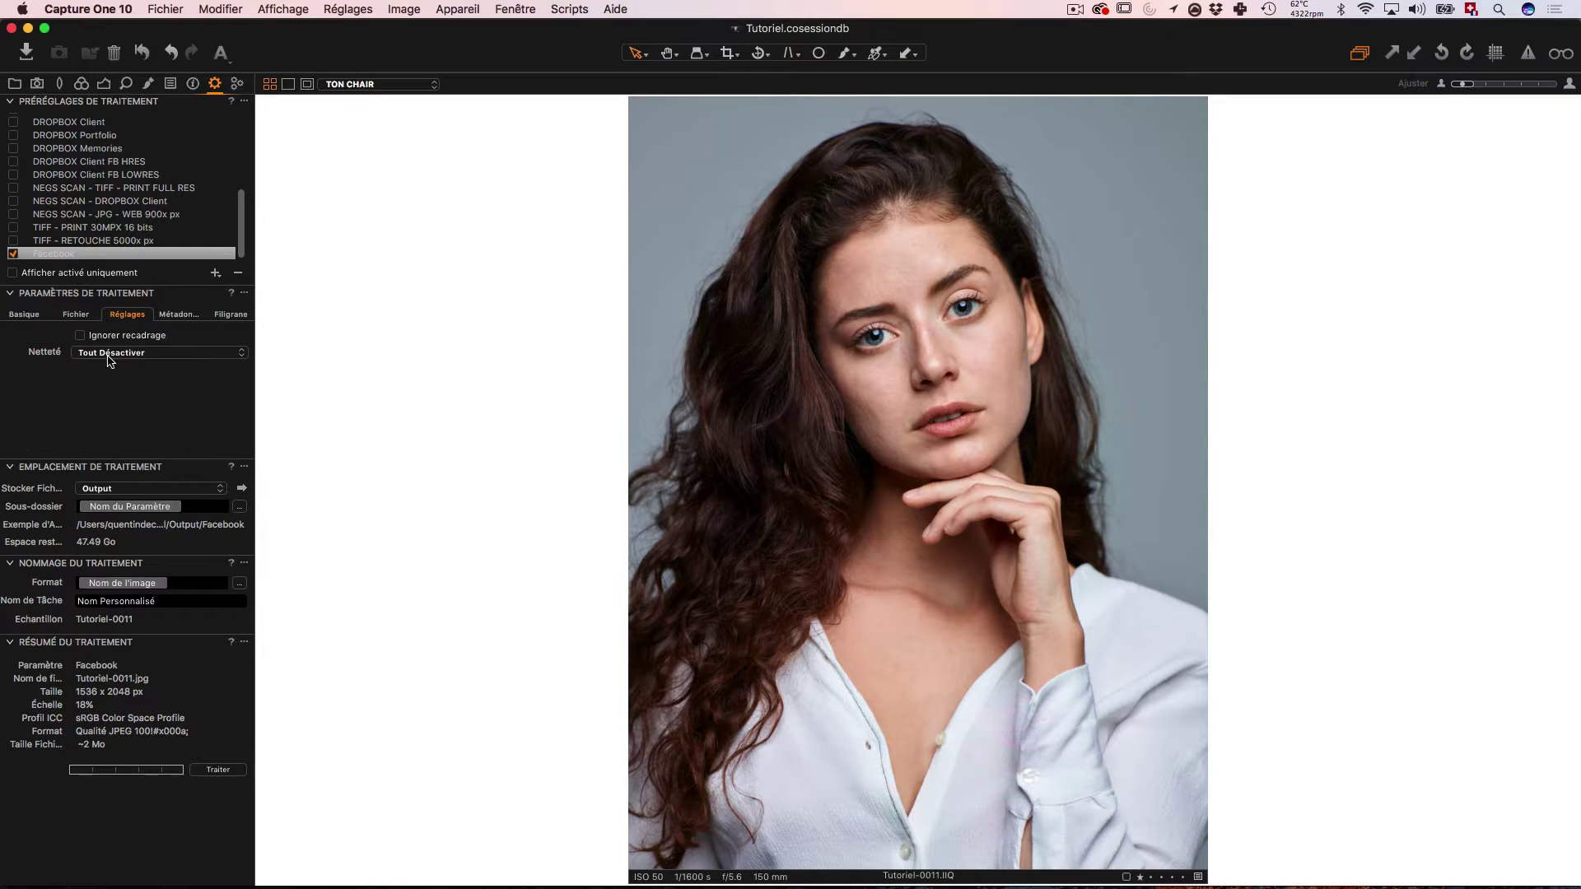
# Try output sharpening for display, and switch it to Gain de Netteté de Sortie pour Impression with the viewing distance in cm.
pyautogui.click(84, 354)
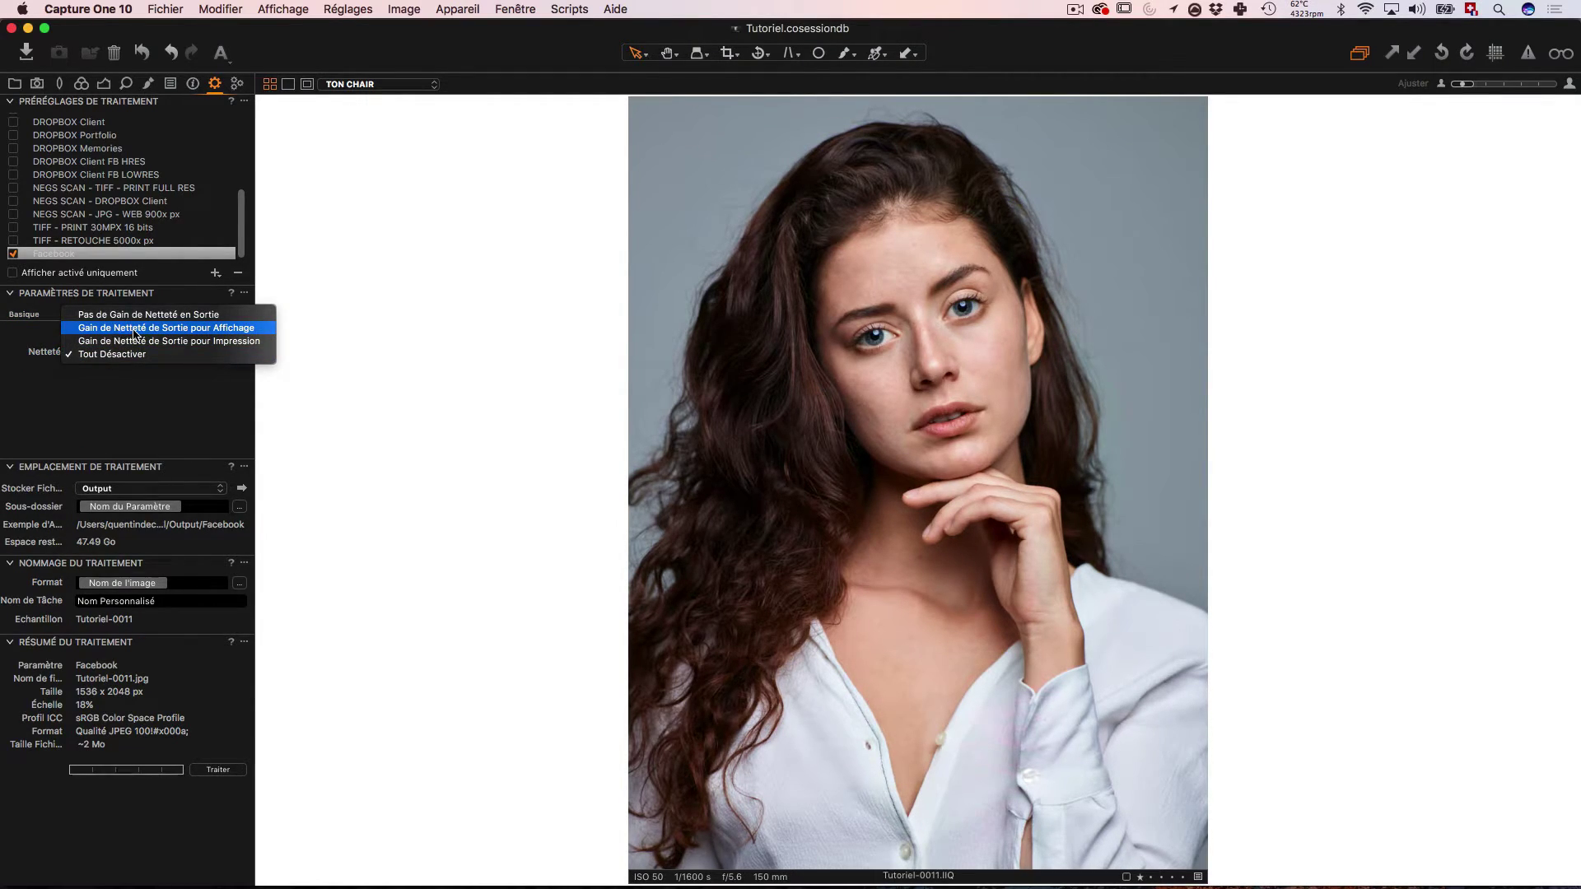
pyautogui.click(134, 330)
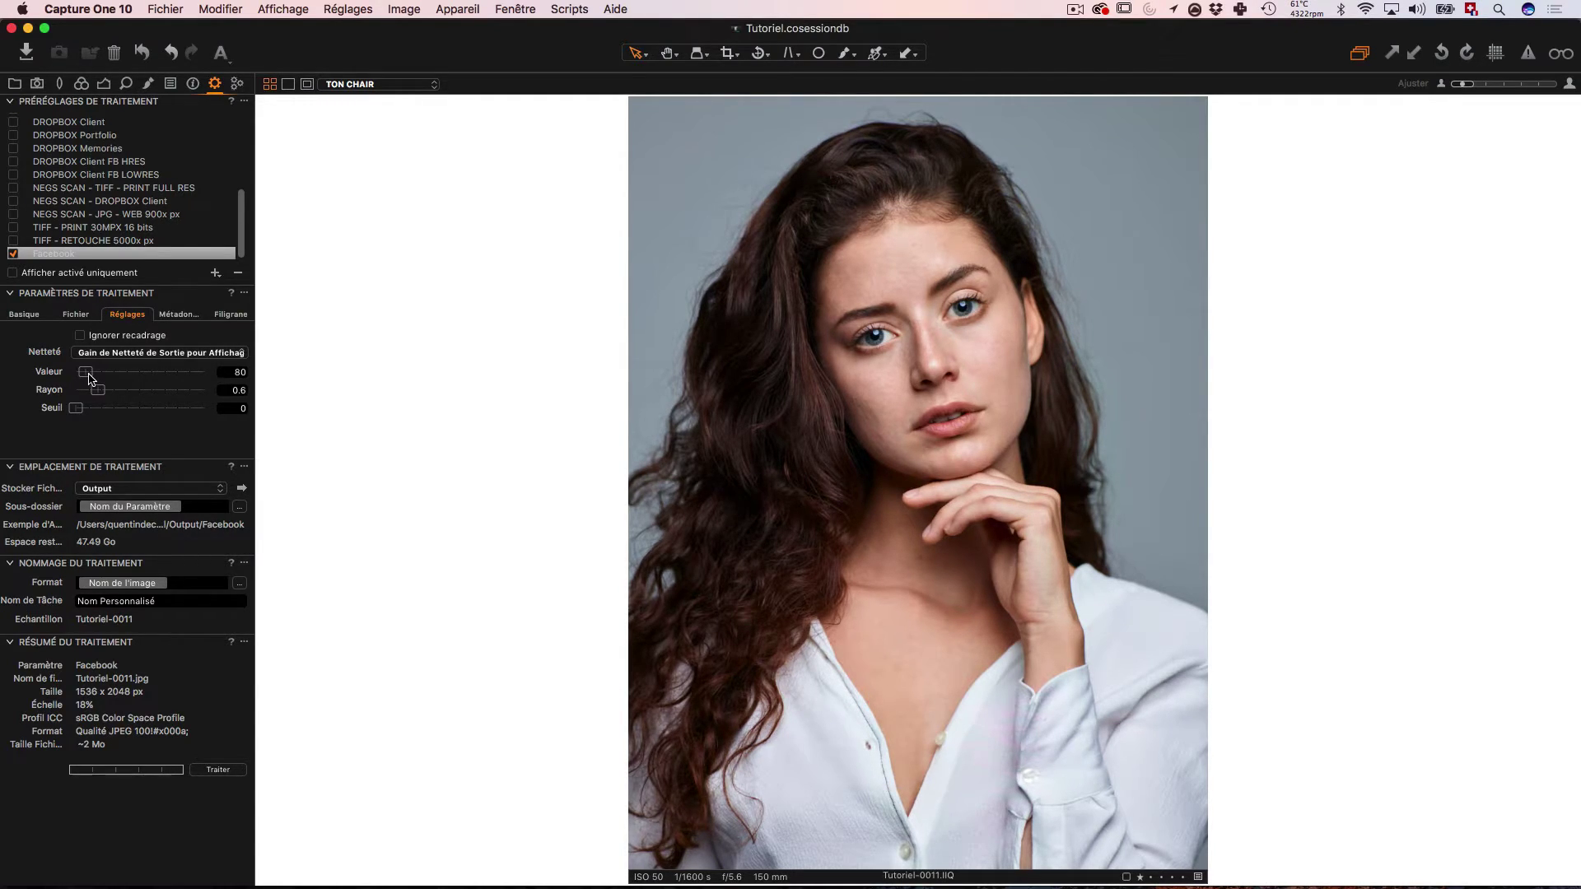
pyautogui.click(106, 354)
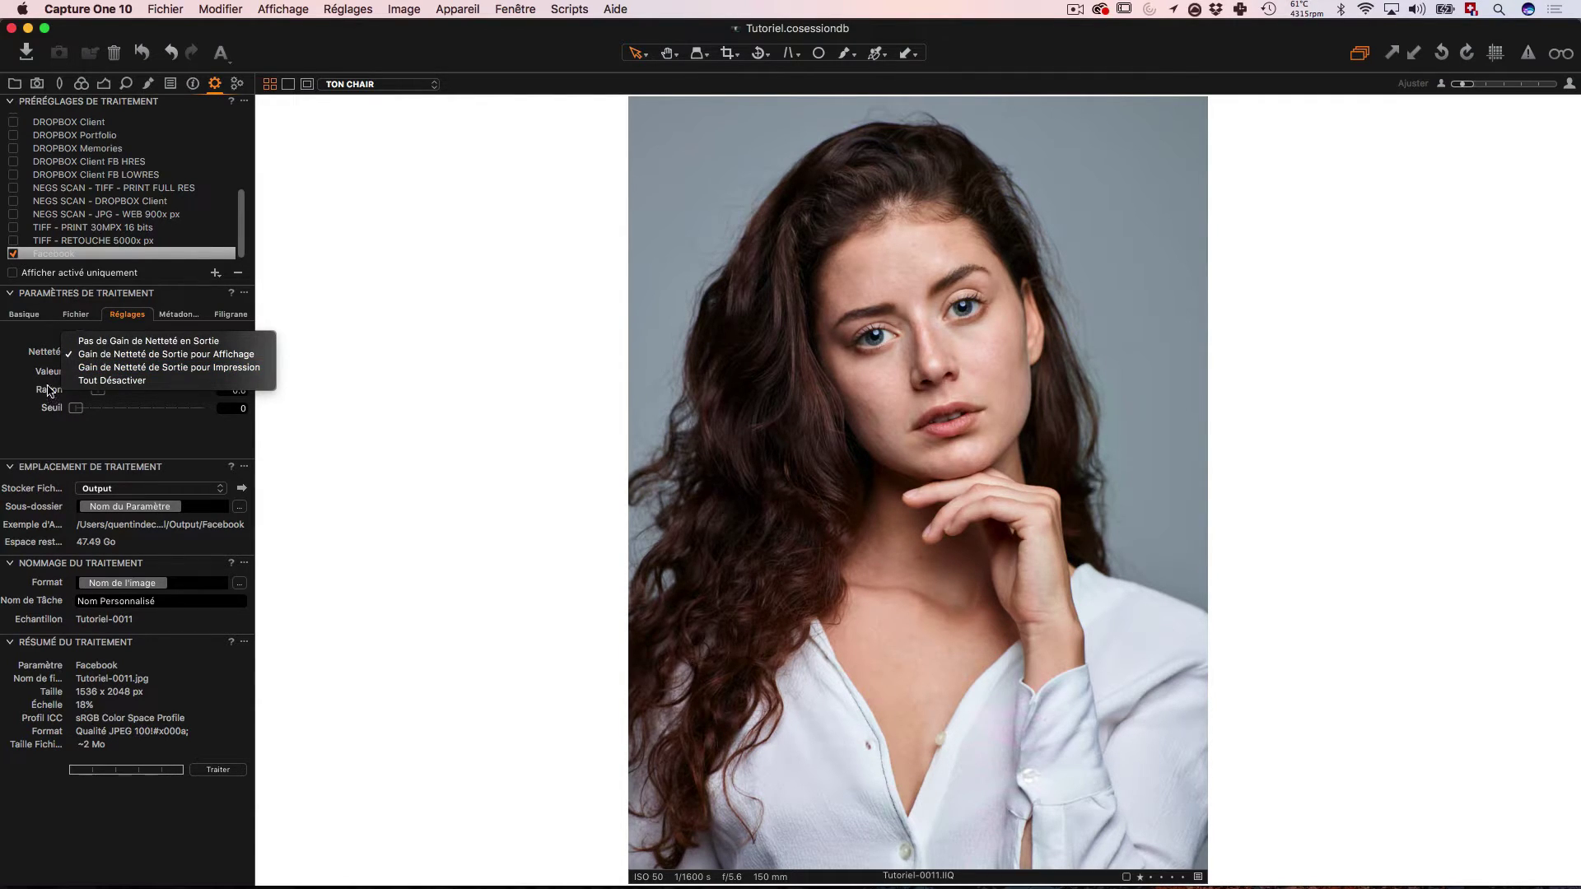
pyautogui.click(105, 374)
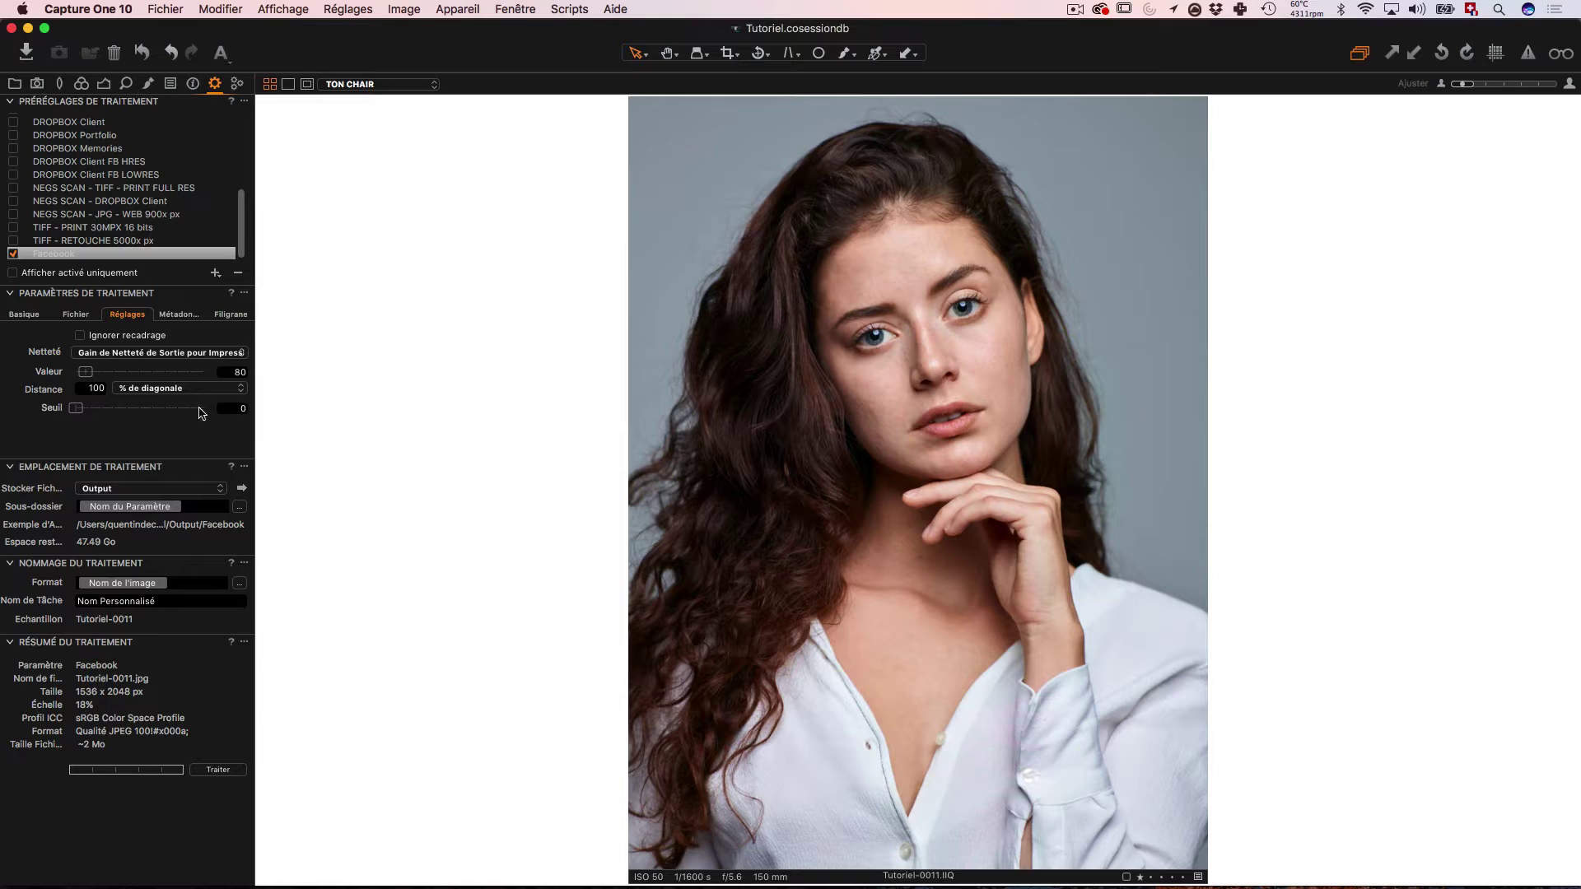
pyautogui.click(162, 388)
pyautogui.click(125, 411)
pyautogui.doubleClick(96, 389)
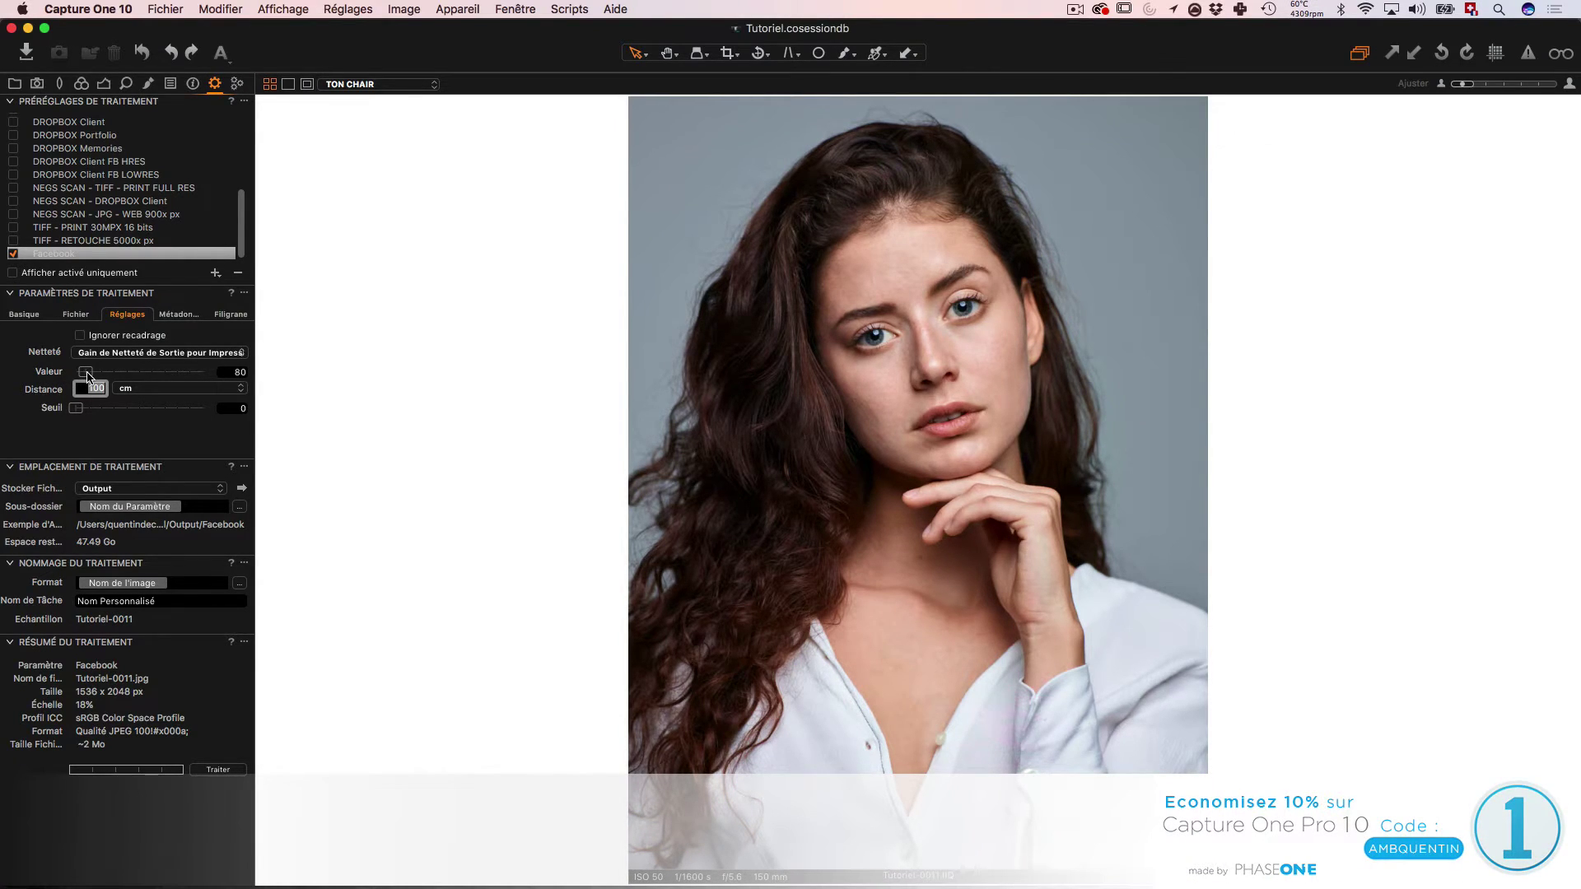
# With recipe proofing on, test an output sharpening amount of 1,000 and settle on 175 with a threshold of 0.4.
pyautogui.moveTo(88, 375); pyautogui.dragTo(137, 376)
pyautogui.doubleClick(134, 375)
pyautogui.click(1569, 56)
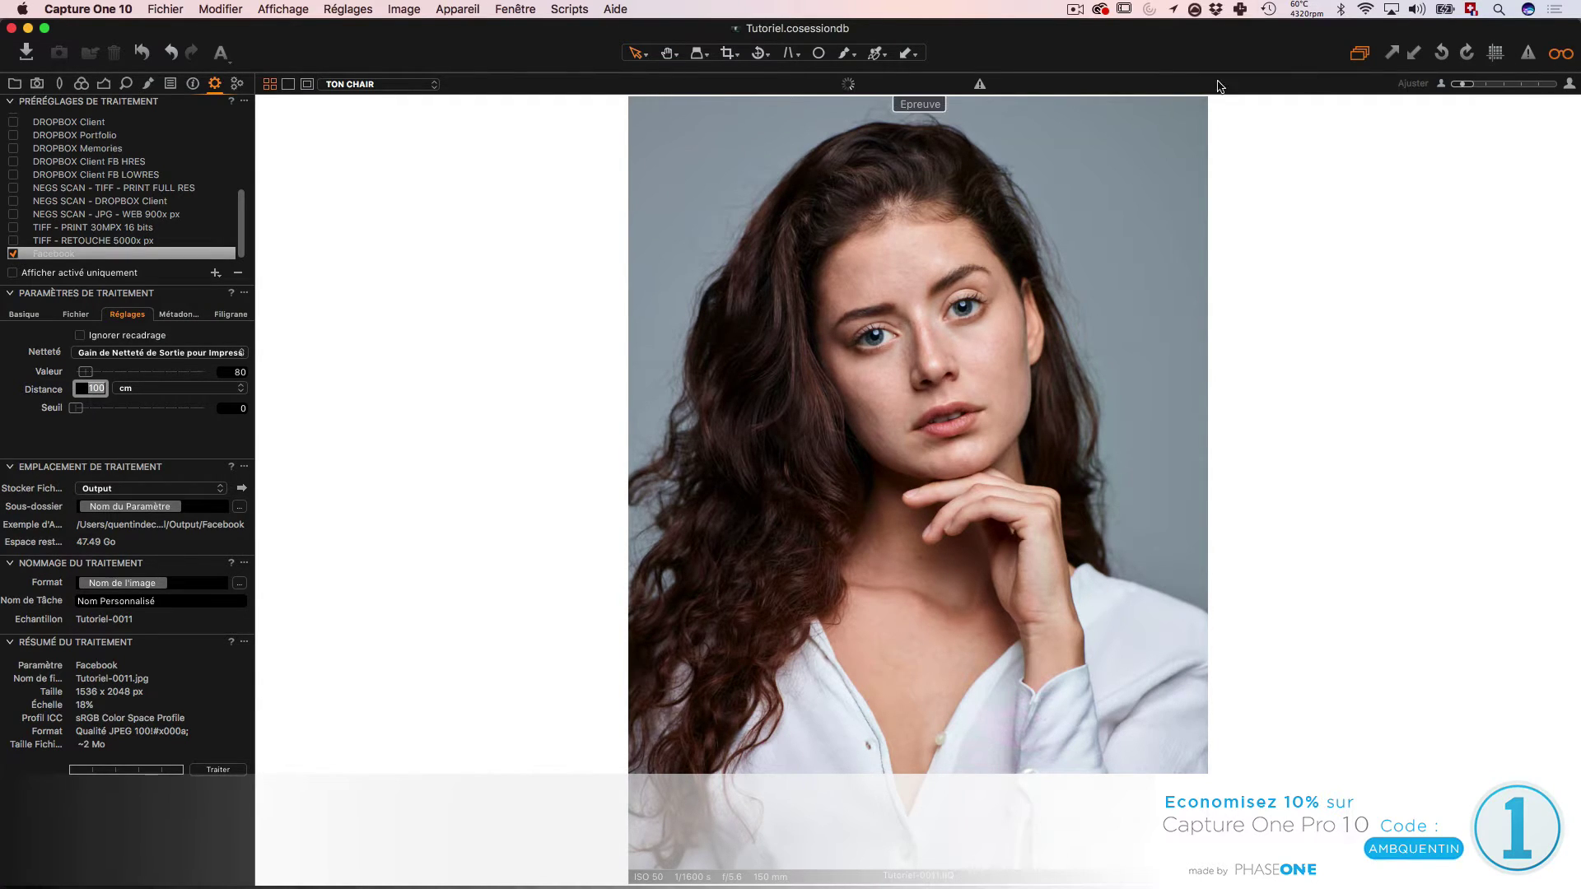
pyautogui.moveTo(91, 374); pyautogui.dragTo(229, 378)
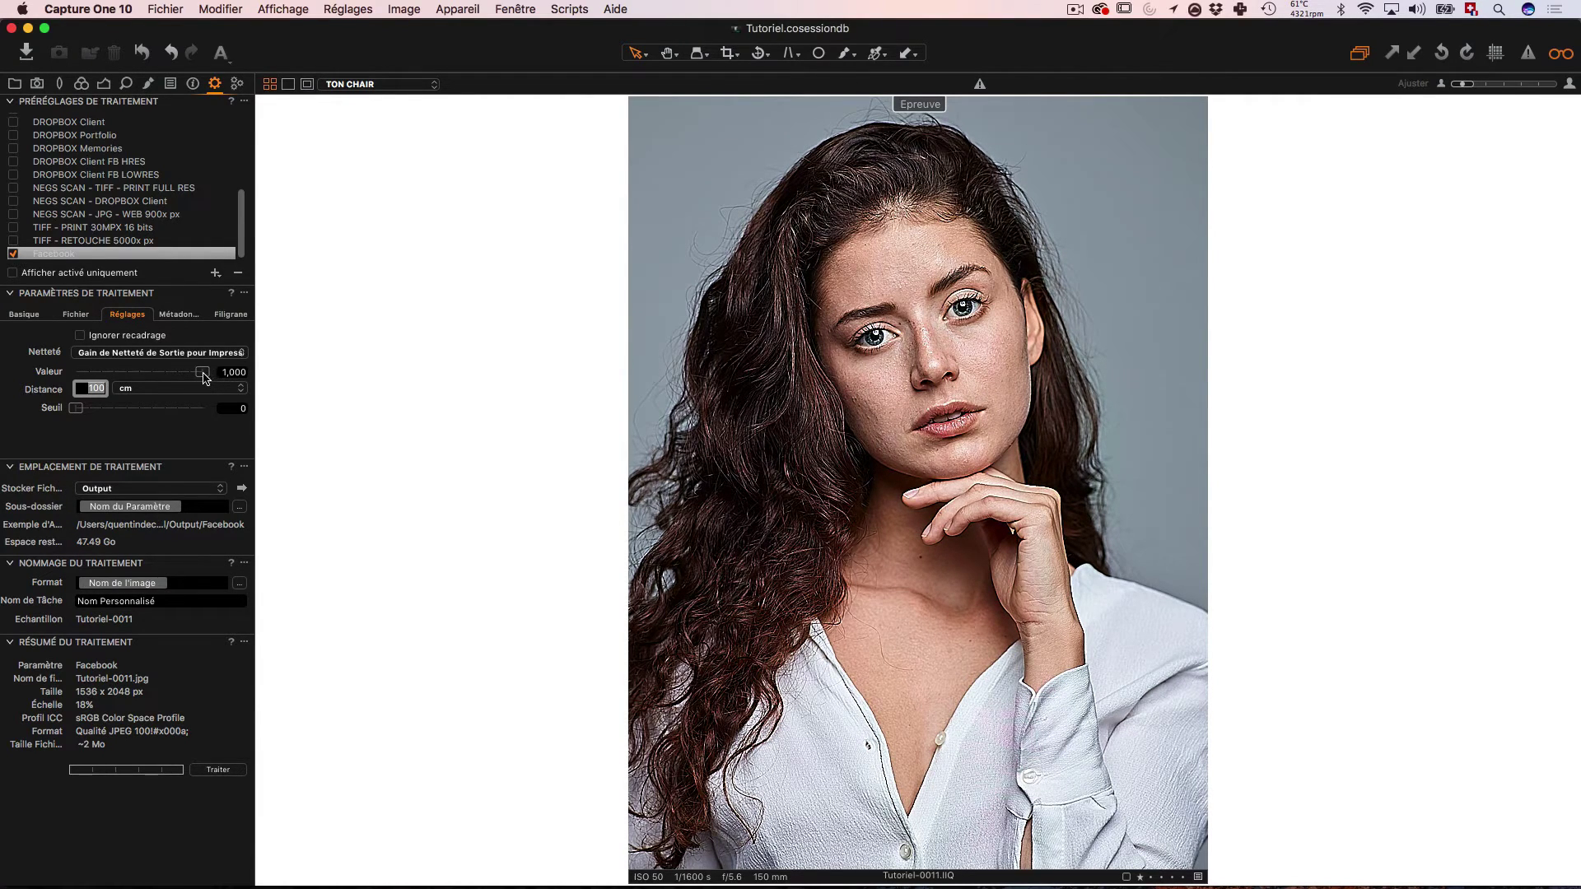
pyautogui.moveTo(192, 376); pyautogui.dragTo(95, 410)
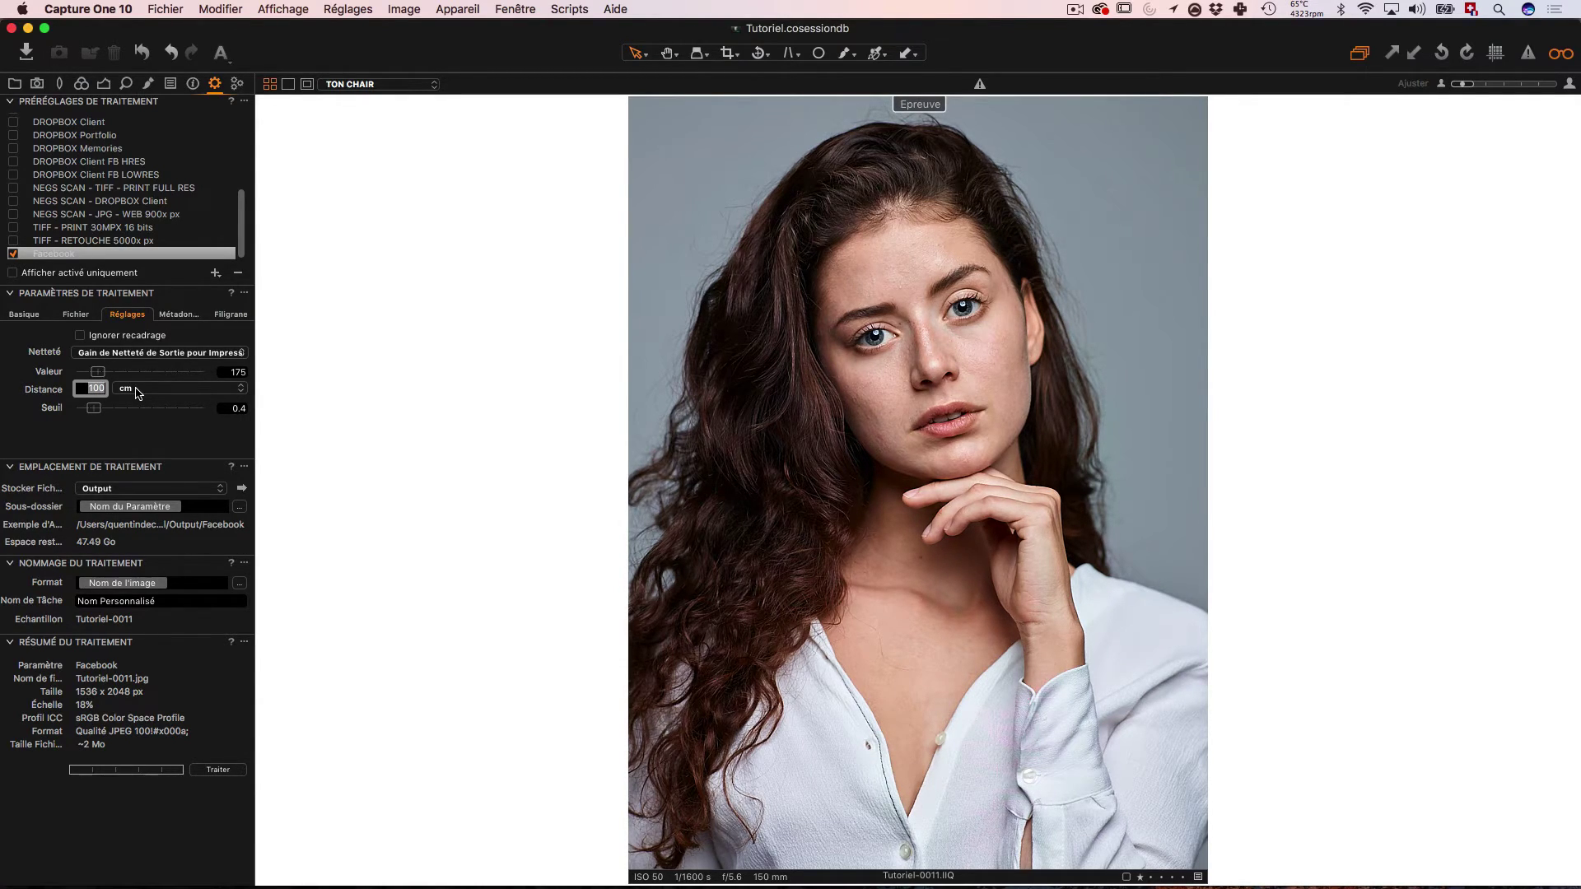
# Switch the output sharpening to display mode and back to print mode to compare their options.
pyautogui.click(193, 353)
pyautogui.click(187, 346)
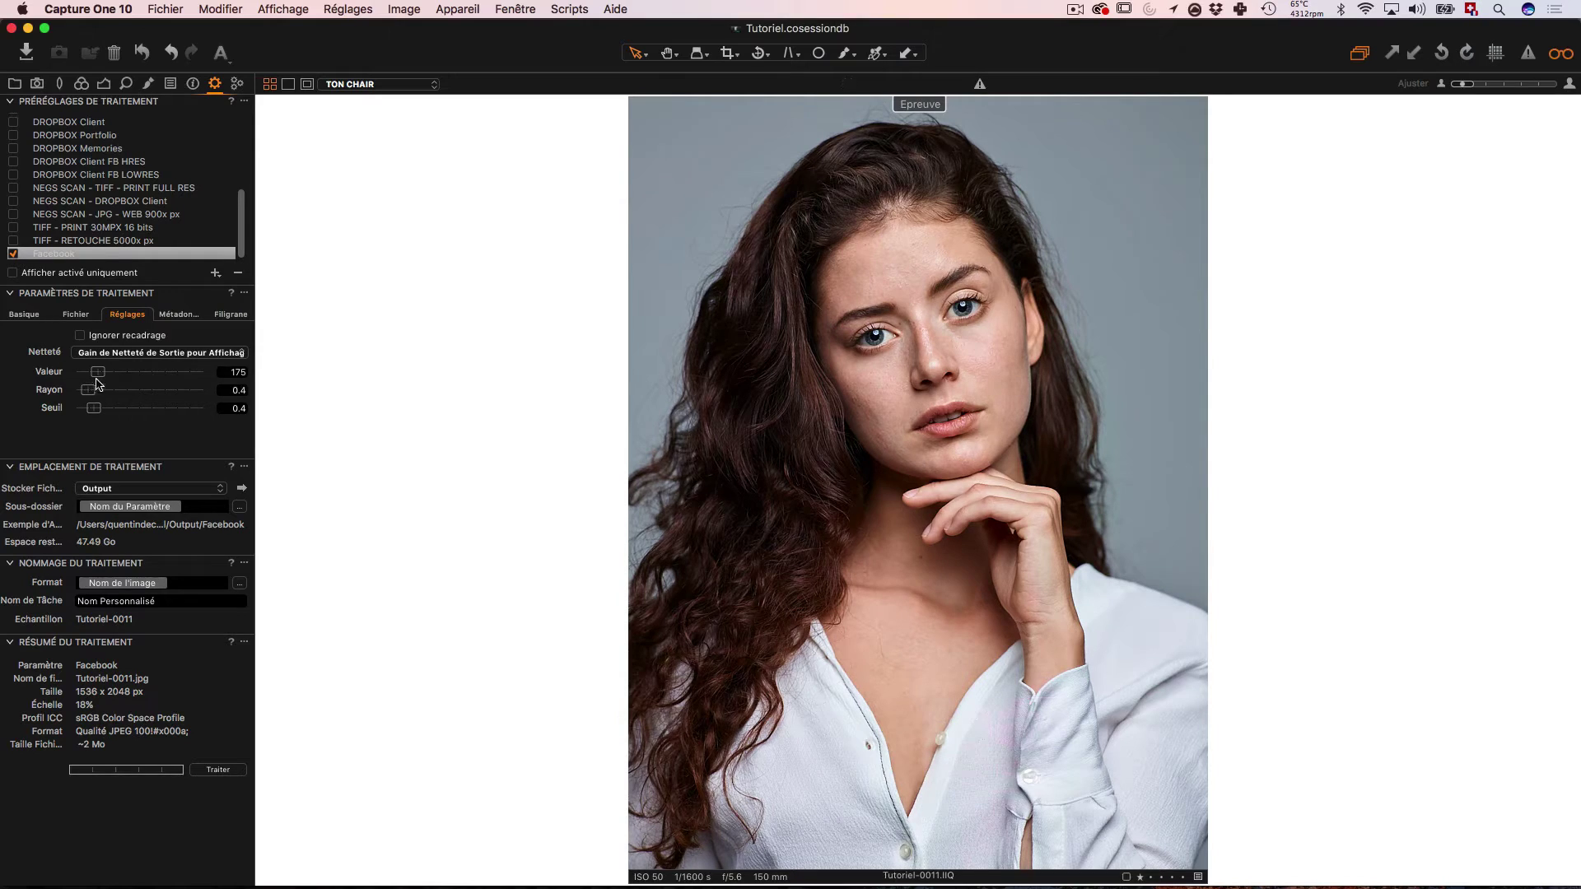
pyautogui.click(115, 354)
pyautogui.click(149, 368)
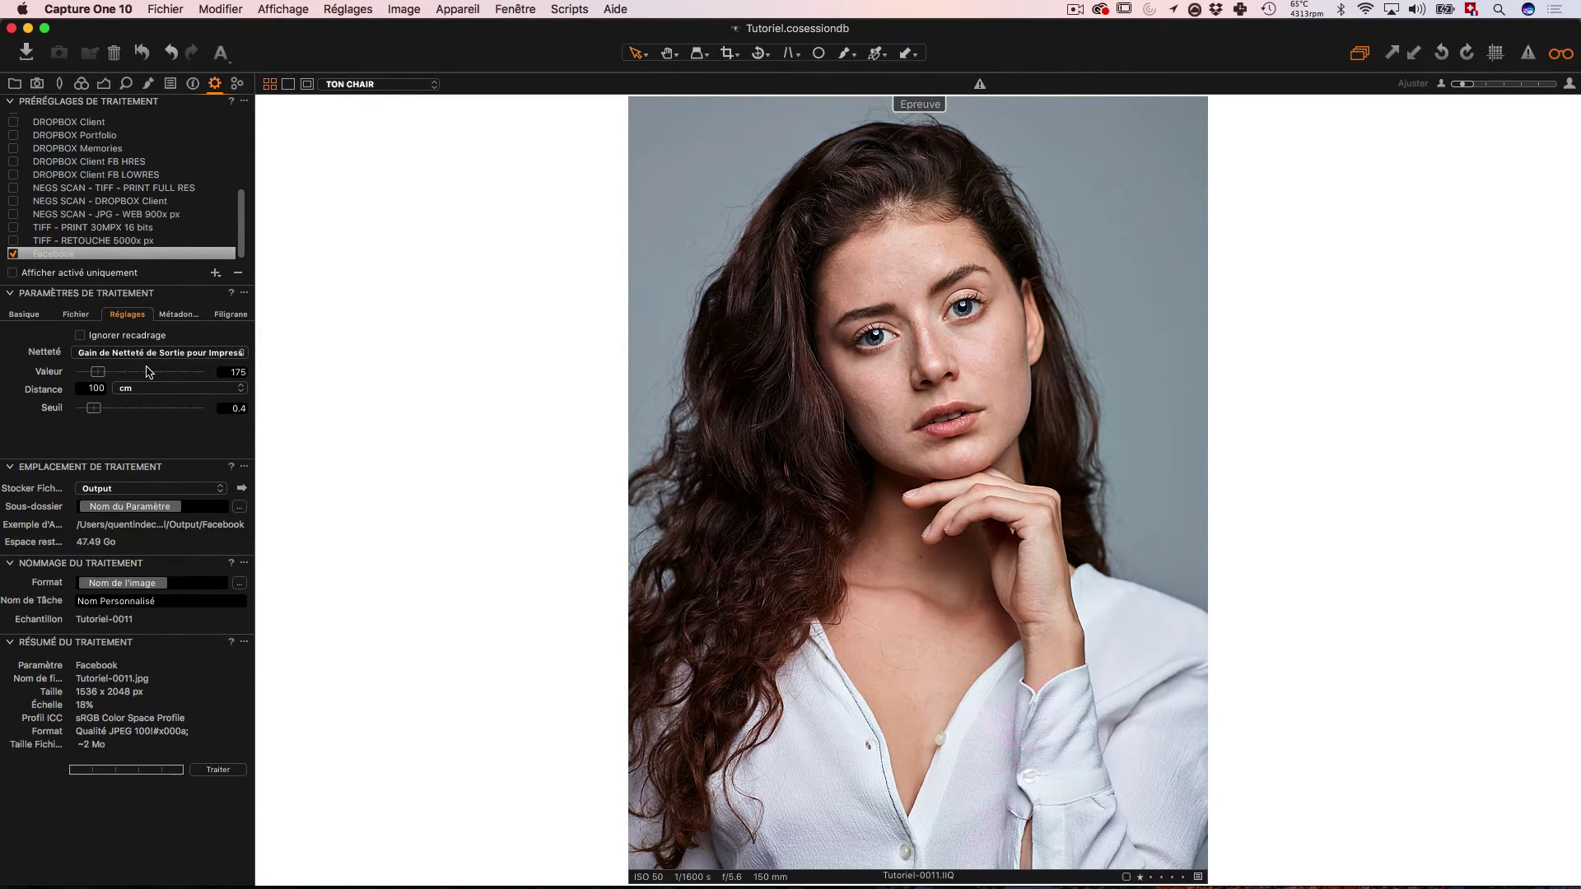
# Set the output sharpening to Gain de Netteté de Sortie pour Affichage with a threshold of 0.3.
pyautogui.click(90, 389)
pyautogui.moveTo(94, 408)
pyautogui.mouseDown()
pyautogui.moveTo(74, 410)
pyautogui.moveTo(106, 410)
pyautogui.mouseUp()
pyautogui.click(161, 352)
pyautogui.click(173, 341)
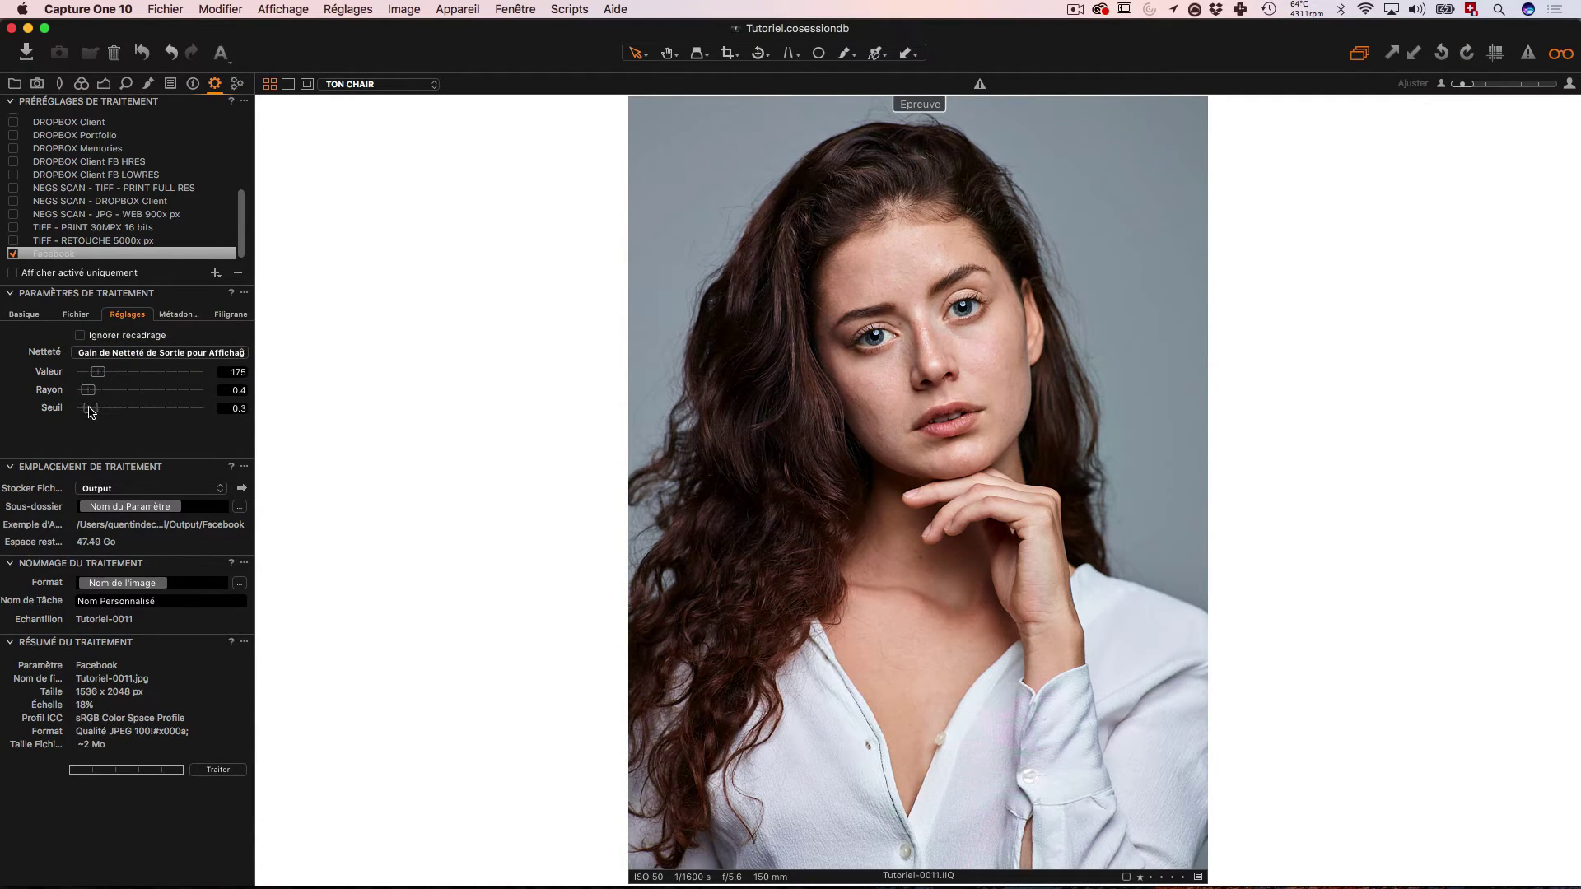
# Check the image's own sharpening settings, and return to the Facebook recipe's basic output parameters.
pyautogui.click(126, 83)
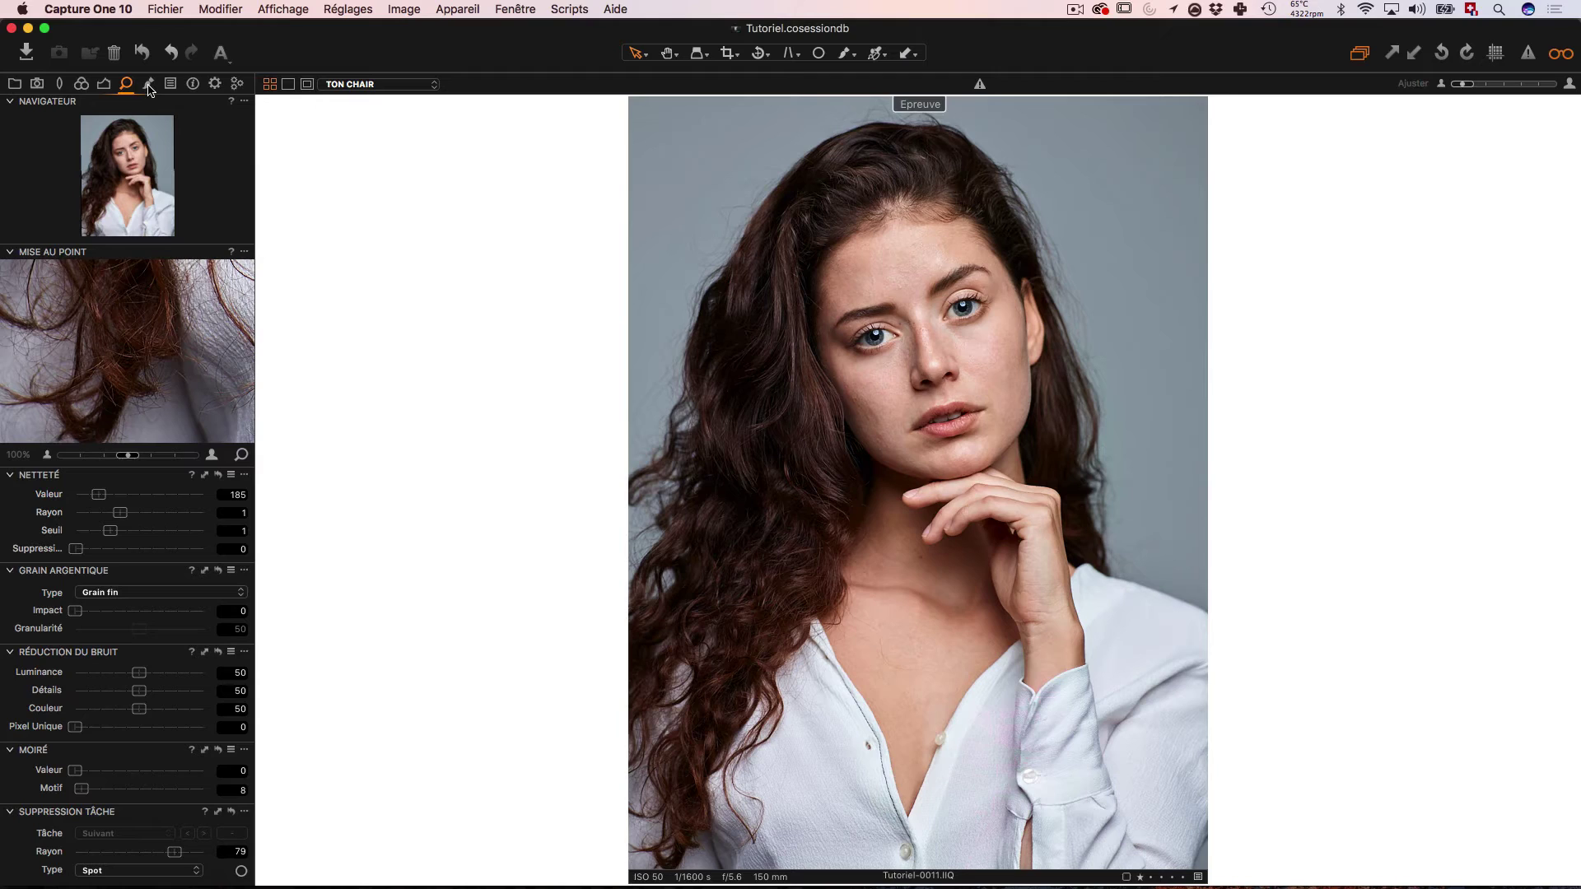
pyautogui.click(214, 86)
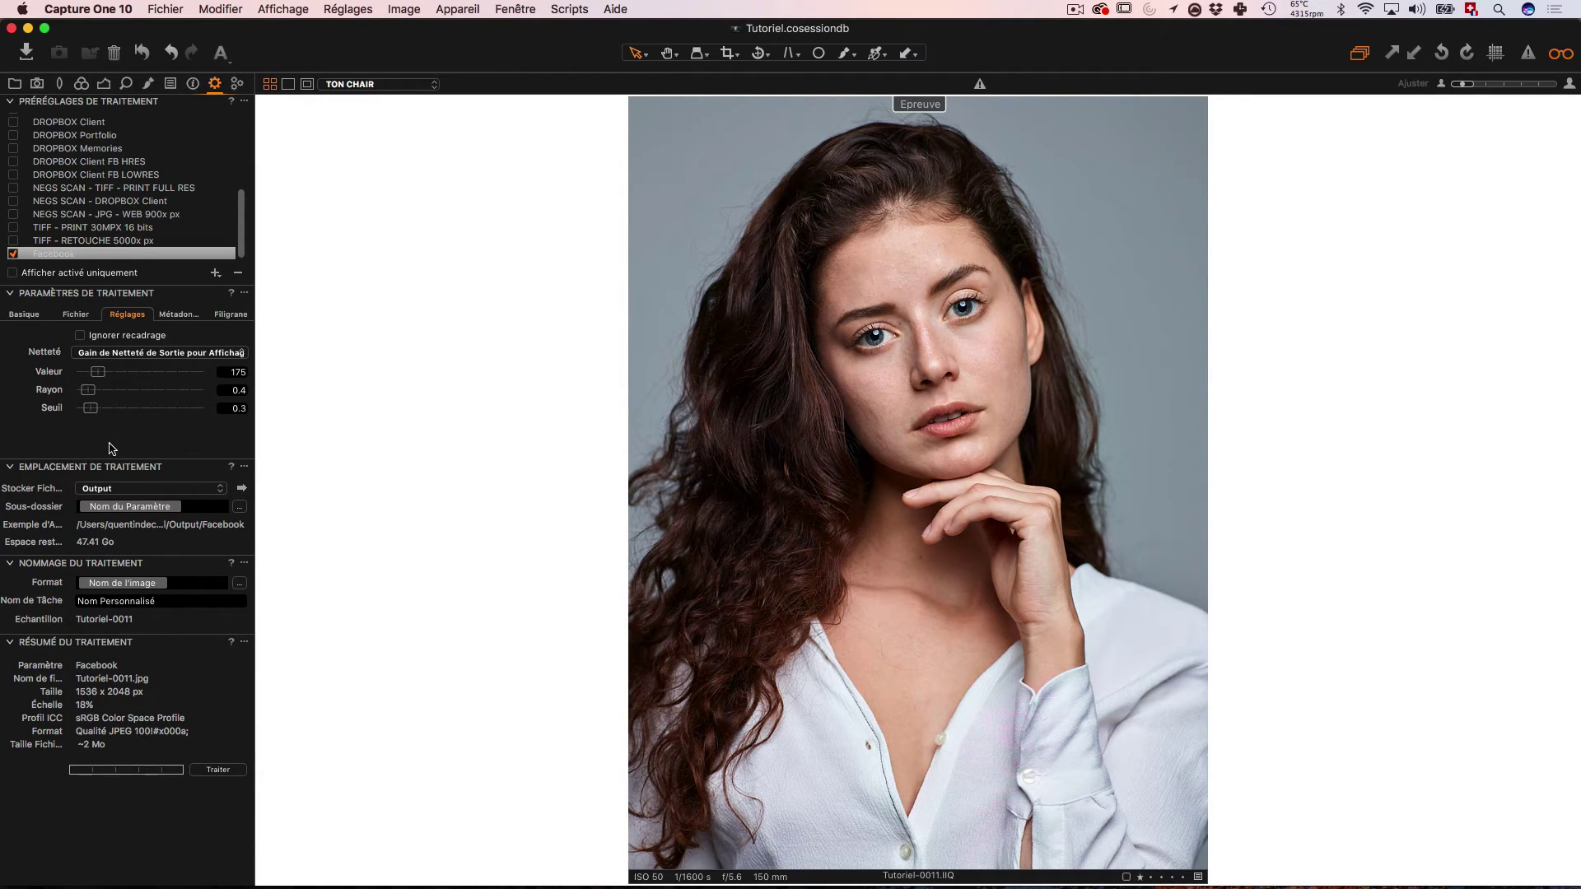
pyautogui.click(33, 320)
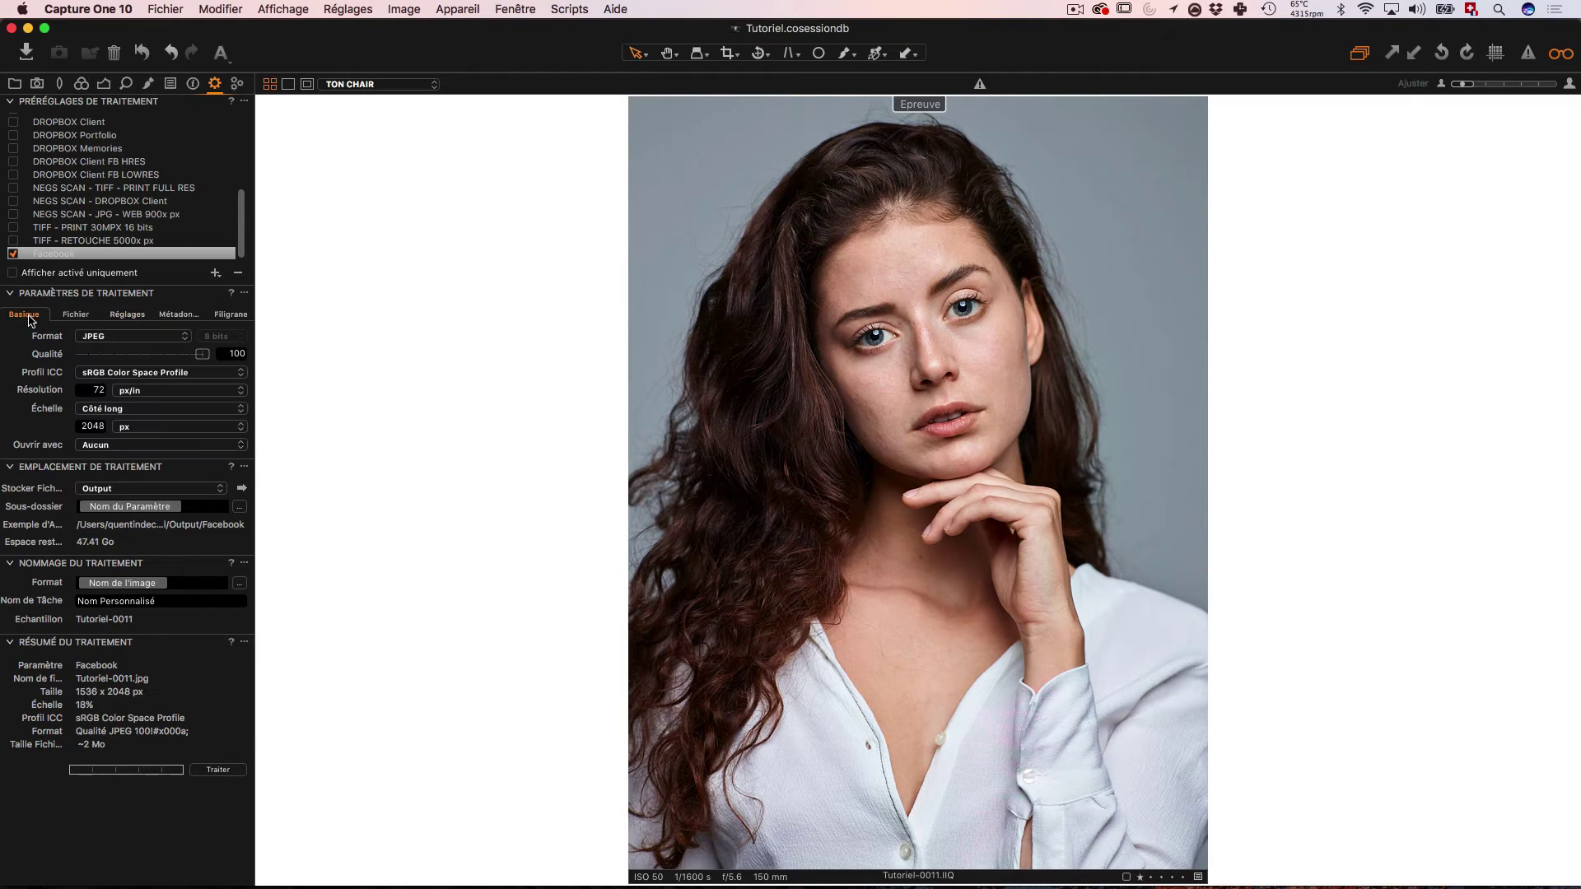